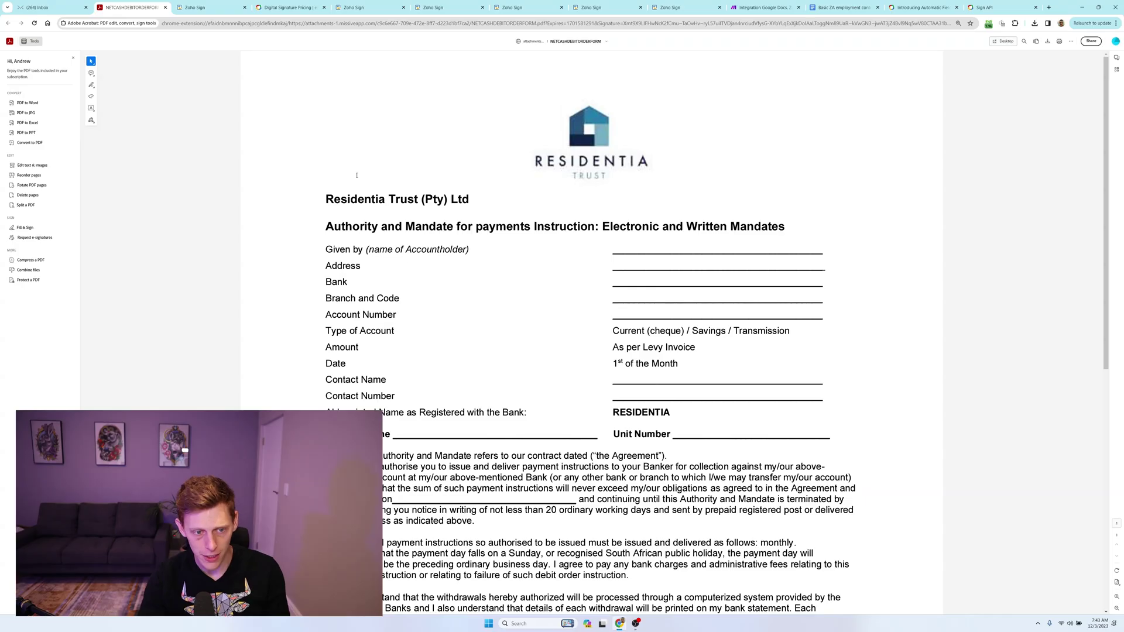
Scroll the Residentia debit order PDF down to its signature lines and back up.
scroll(552, 373, "down", 10)
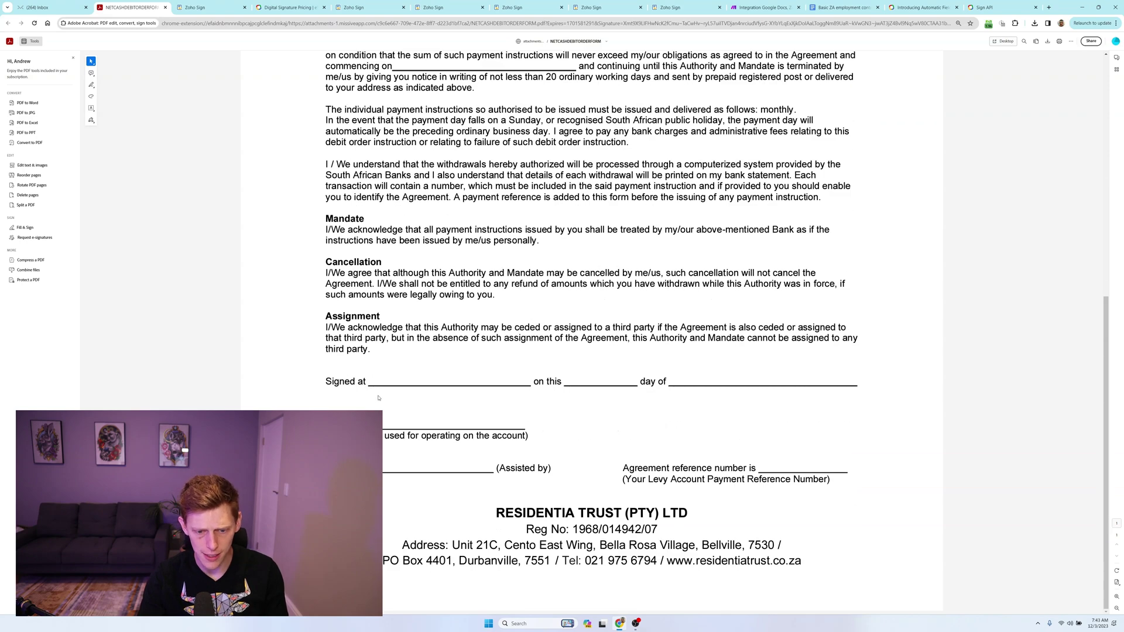
scroll(379, 400, "up", 6)
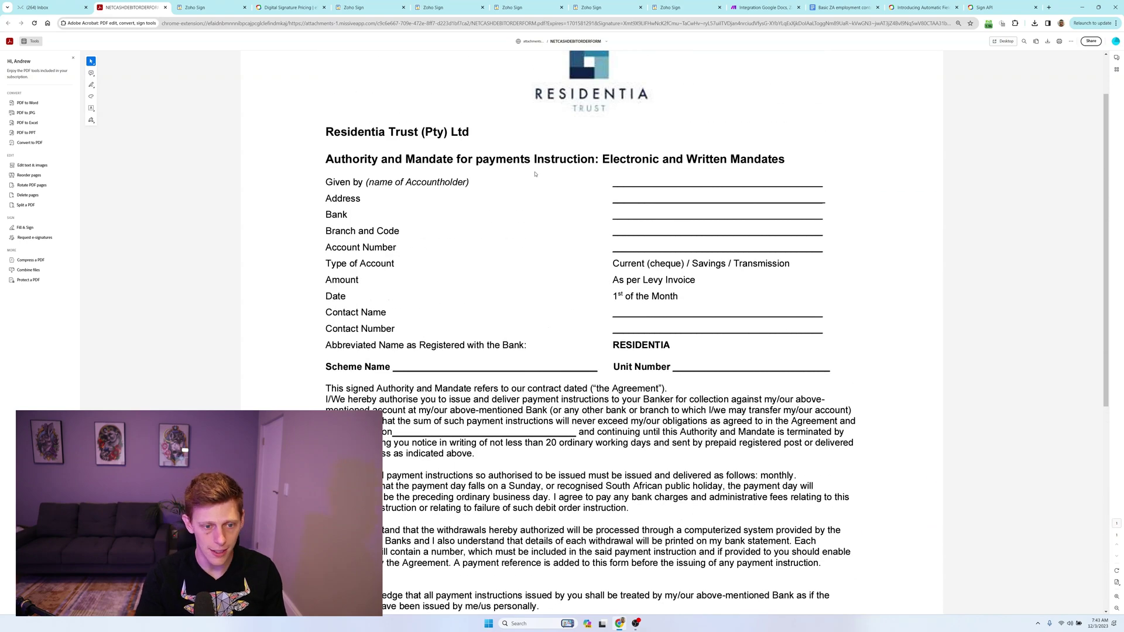
scroll(577, 216, "down", 3)
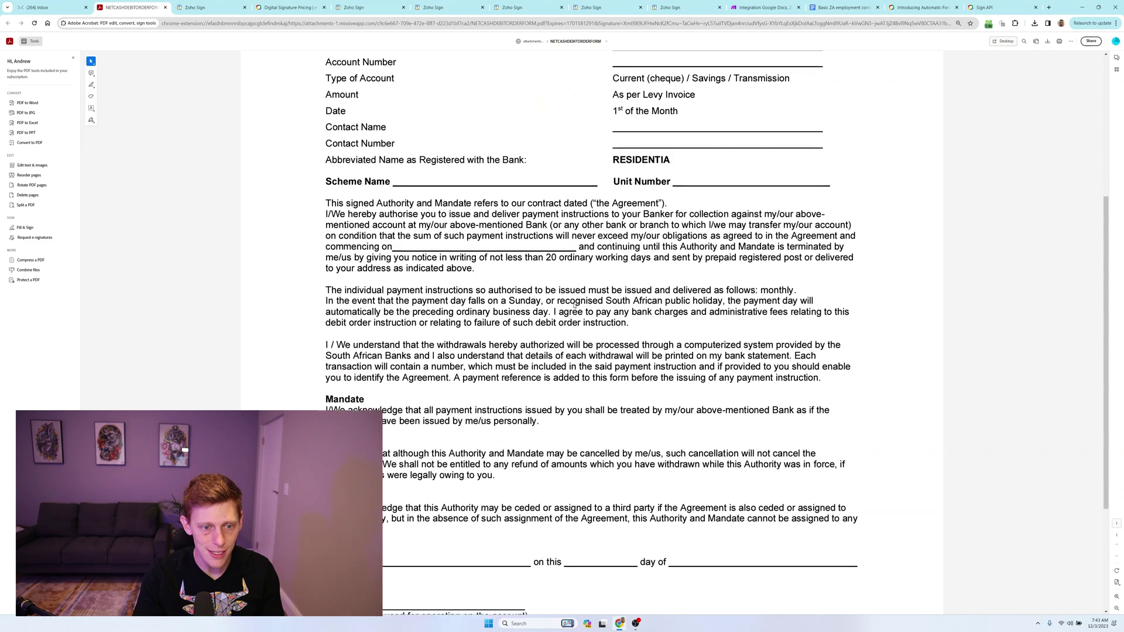
scroll(566, 315, "up", 4)
scroll(378, 221, "down", 3)
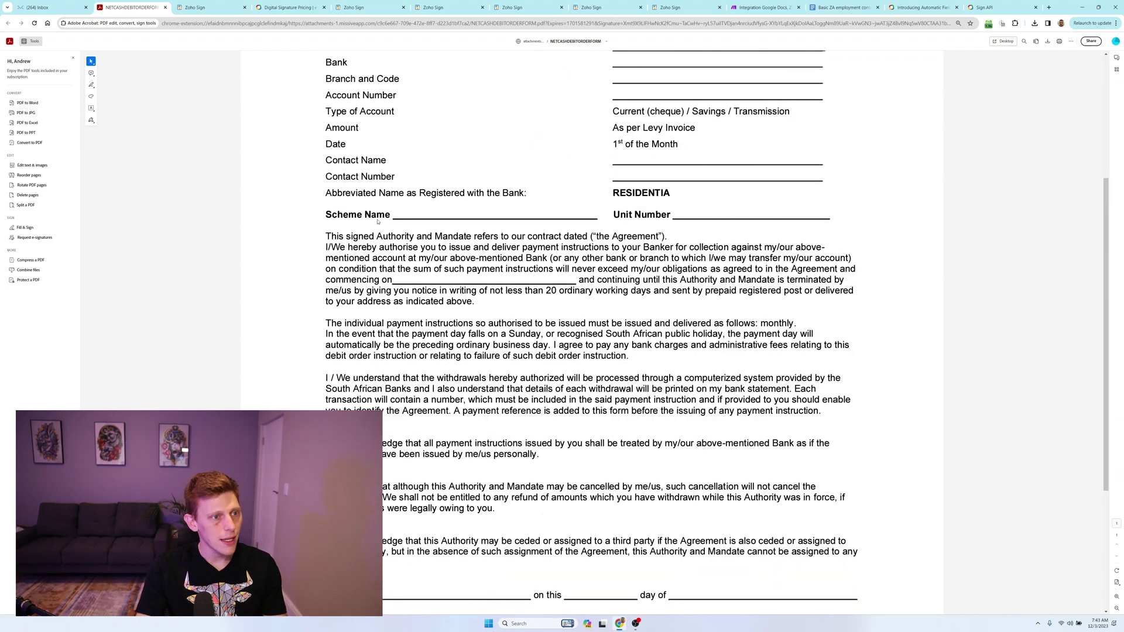
scroll(377, 221, "down", 3)
scroll(410, 284, "up", 6)
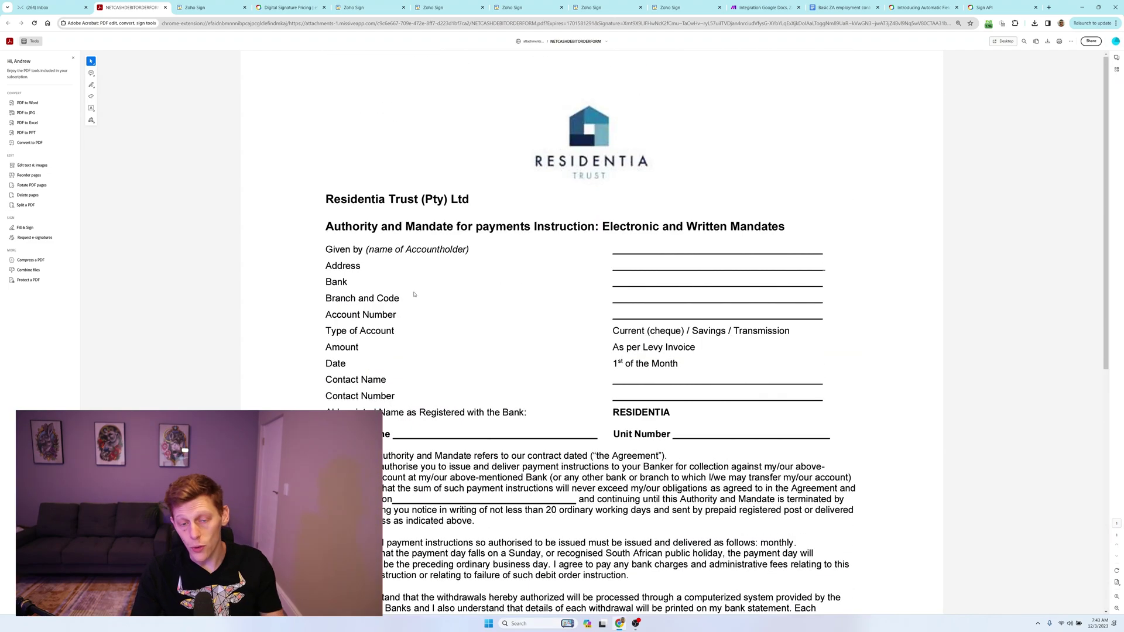
scroll(414, 294, "down", 3)
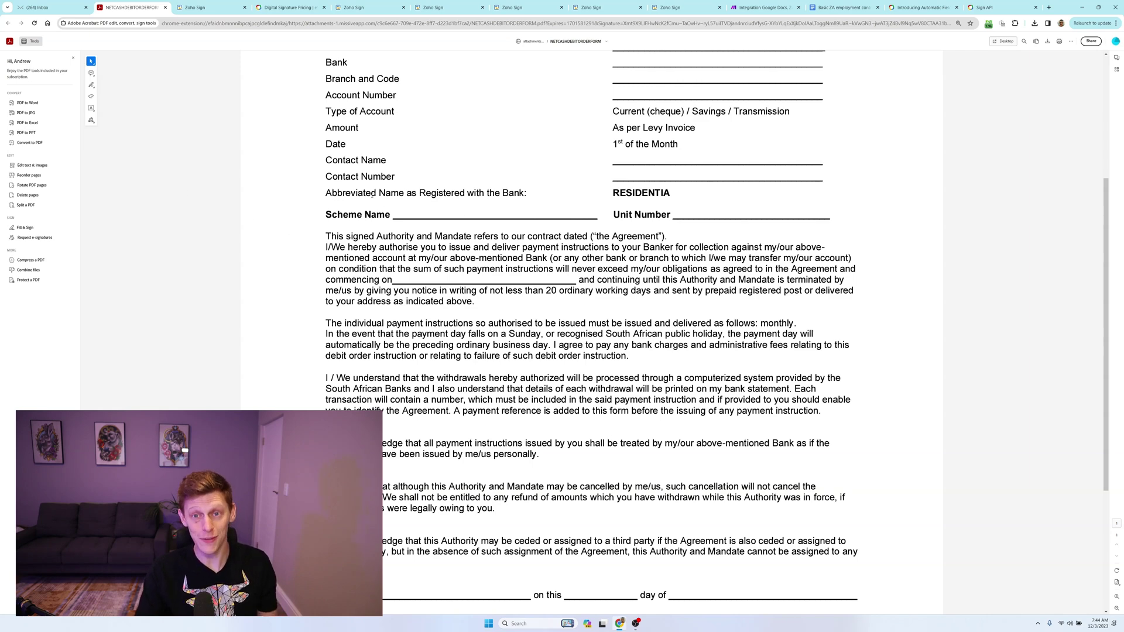
scroll(459, 256, "up", 4)
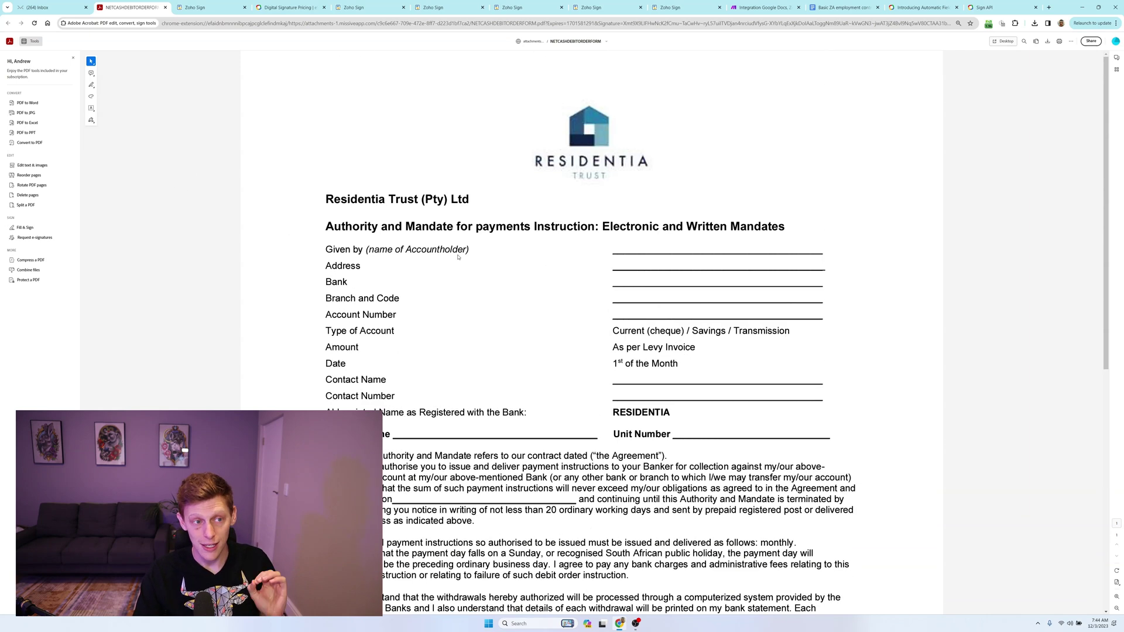
left_click(194, 7)
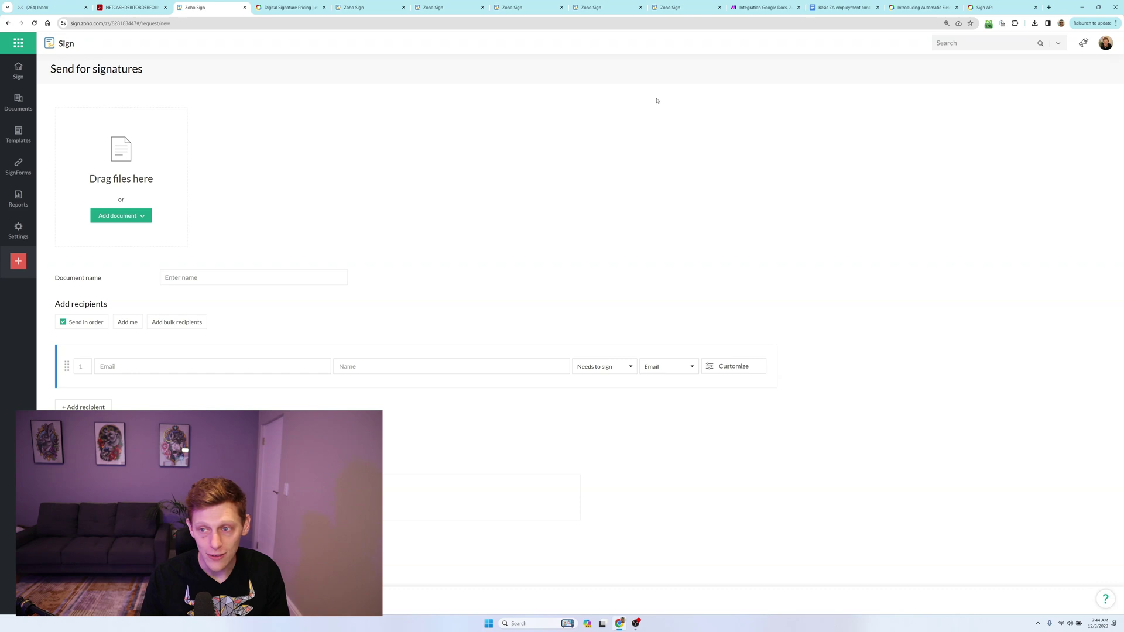
Attach the NETCASHDEBITORDERFORM PDF from recent downloads and type the first recipient's e-mail address.
left_click(1034, 23)
left_click_drag(981, 55, 120, 173)
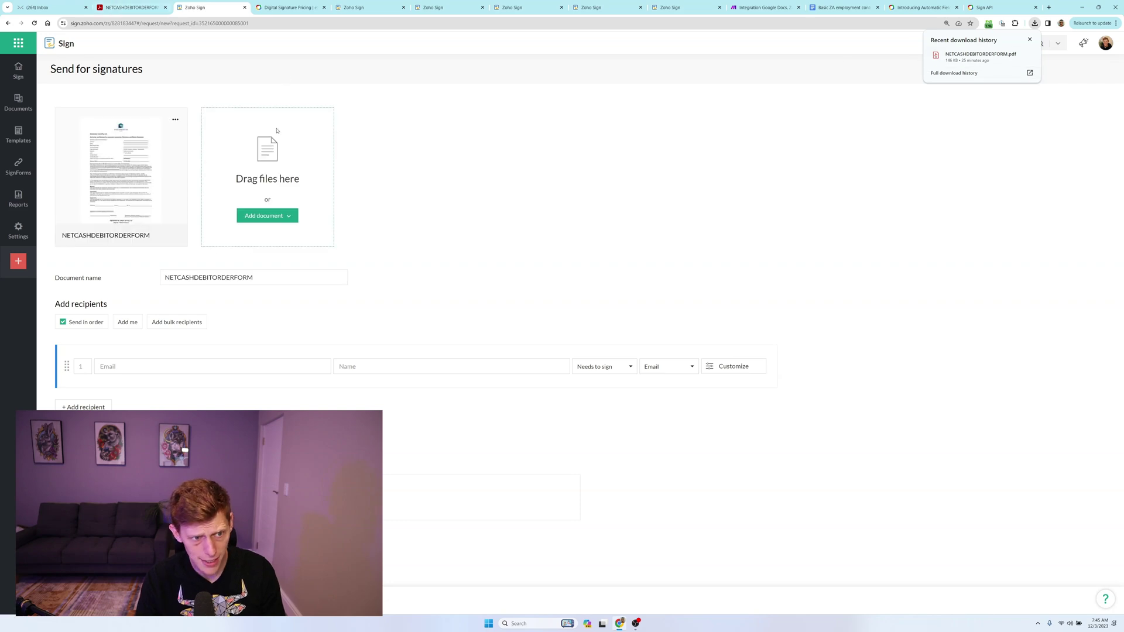
left_click(132, 366)
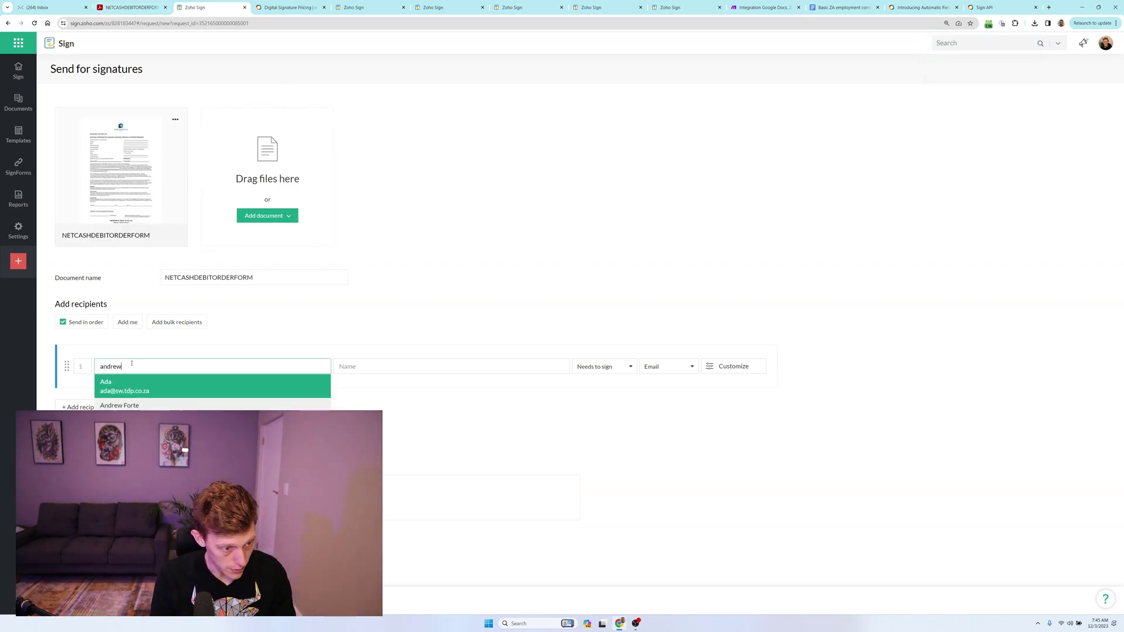
key("ctrl+a")
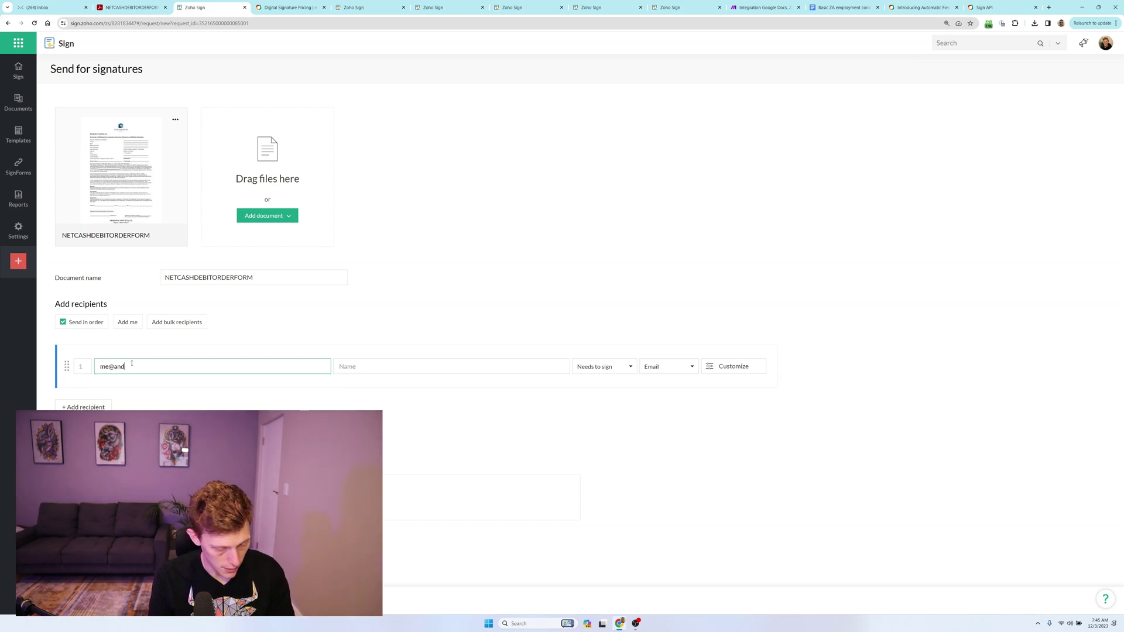
Confirm the recipient's e-mail so the name fills in, keeping the Needs to sign role.
left_click(150, 350)
left_click(599, 369)
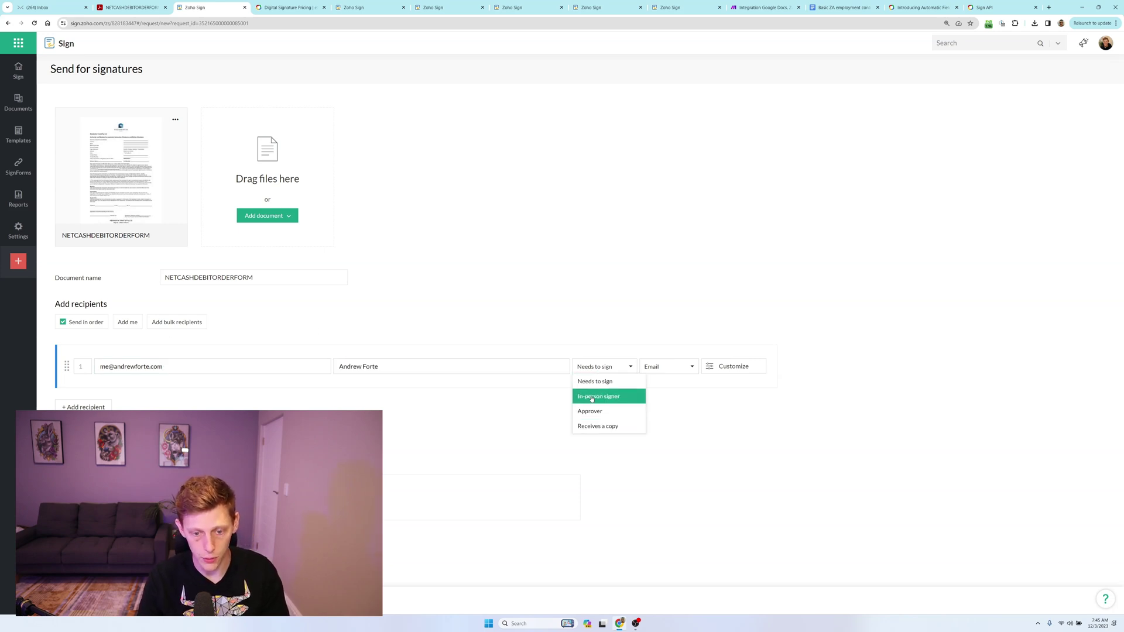
left_click(537, 276)
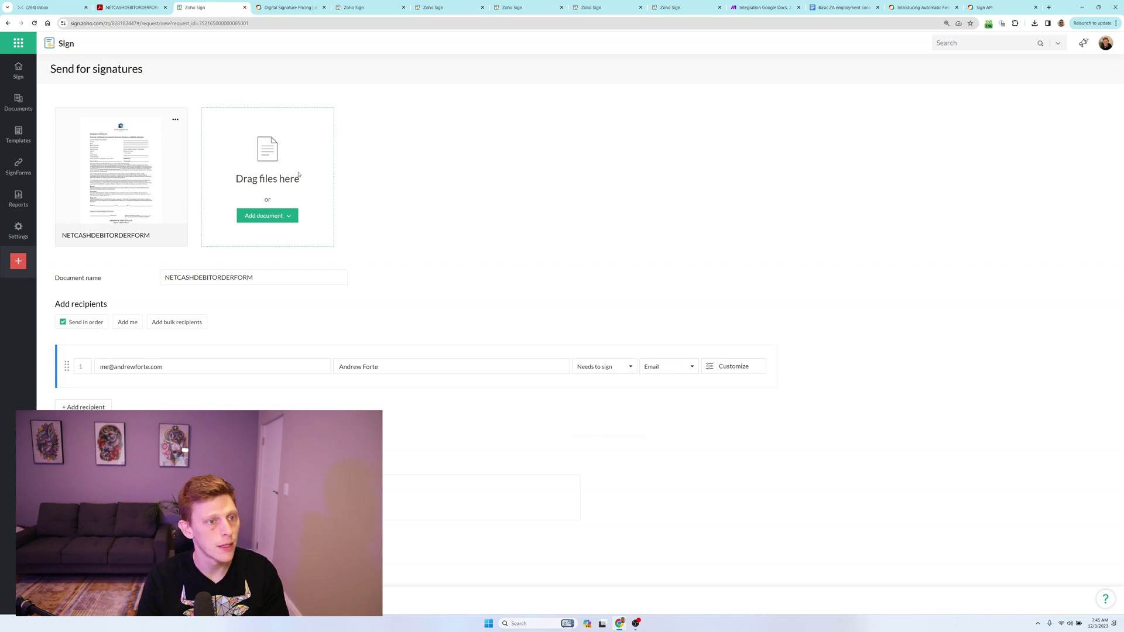
left_click(274, 12)
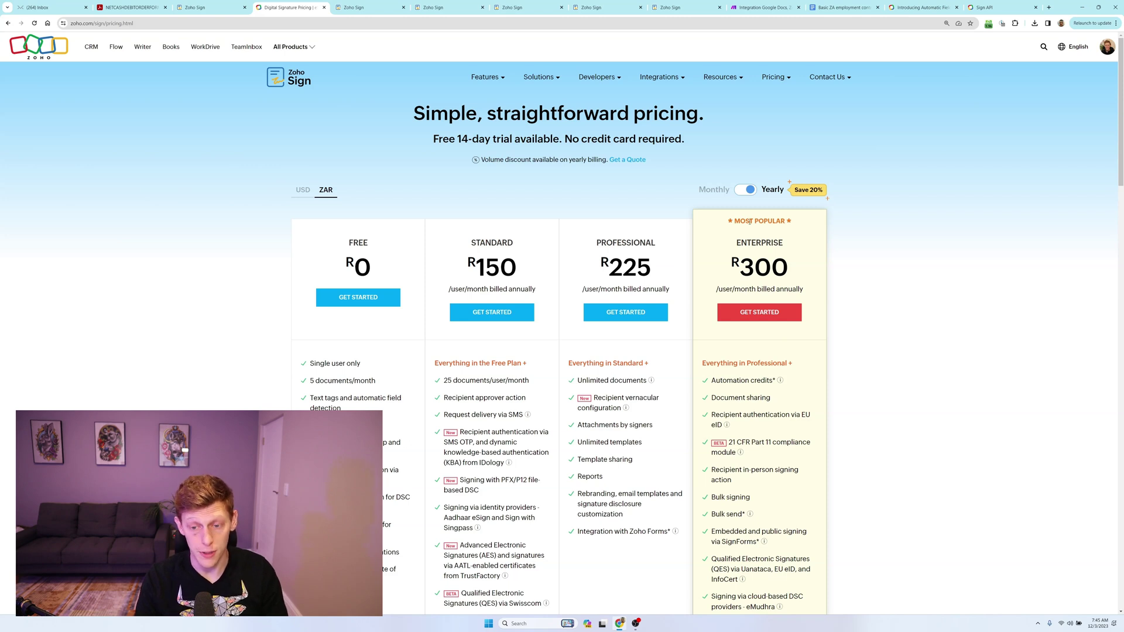
left_click_drag(739, 266, 799, 275)
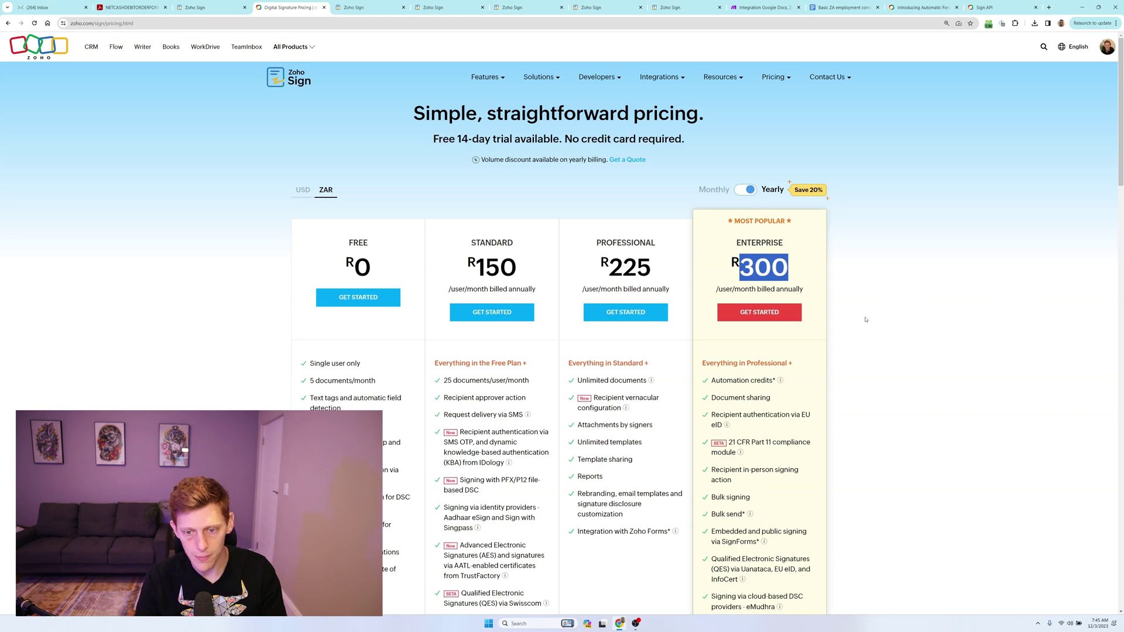
left_click_drag(609, 267, 651, 269)
scroll(498, 304, "down", 2)
scroll(410, 310, "up", 2)
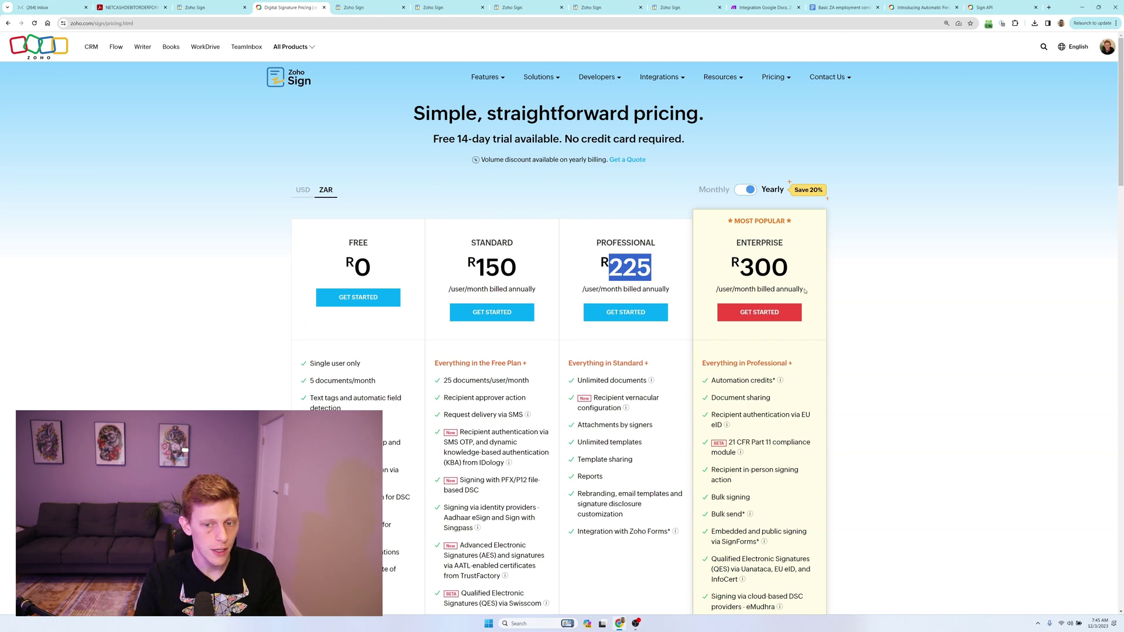
left_click_drag(795, 281, 728, 560)
left_click(728, 559)
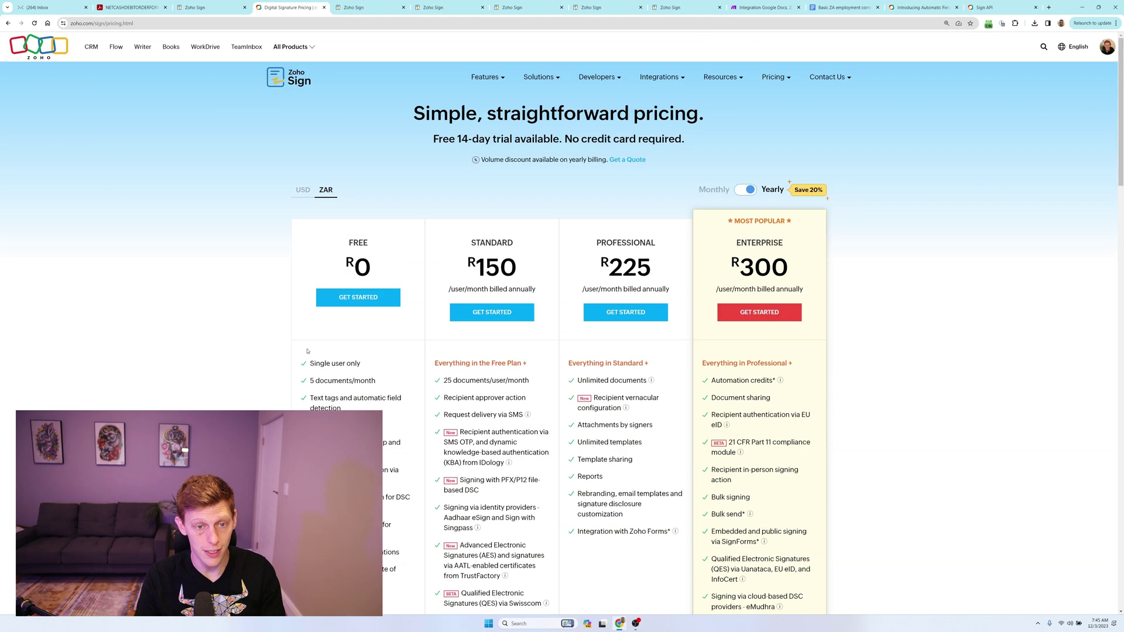
key("ctrl+shift+Tab")
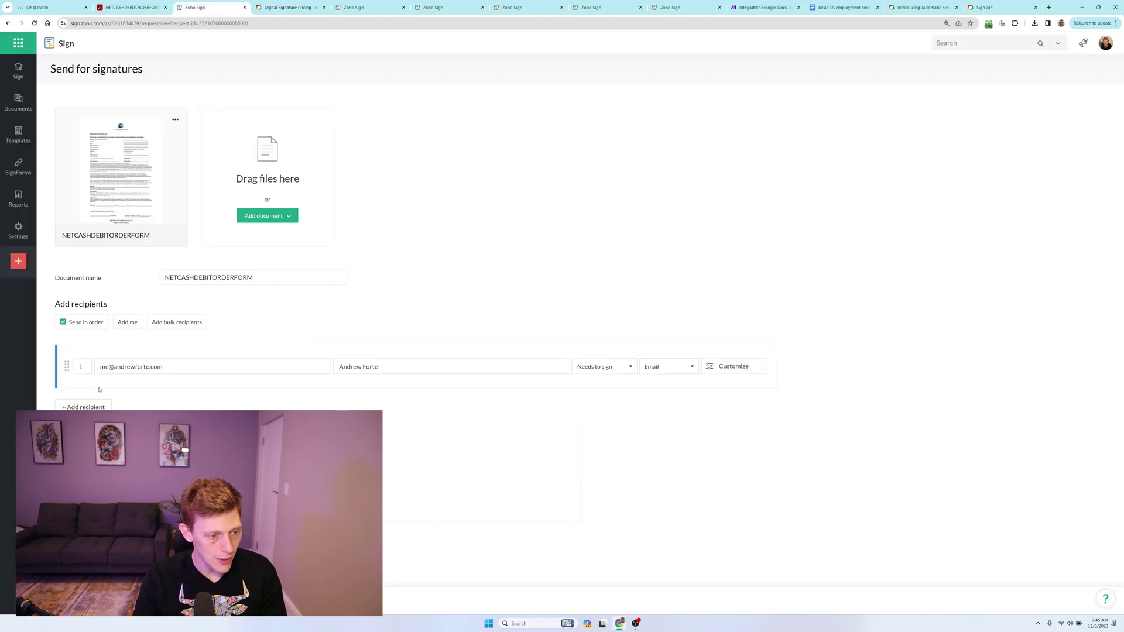
Add a second recipient row set to Needs to sign, delivered via Email.
left_click(67, 407)
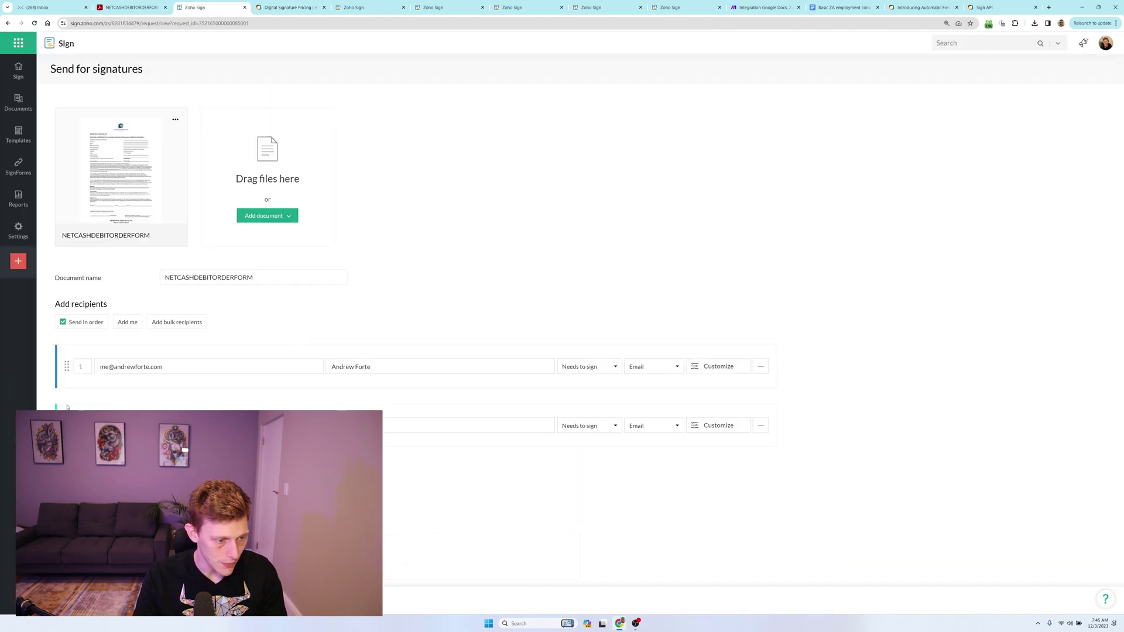
left_click(596, 431)
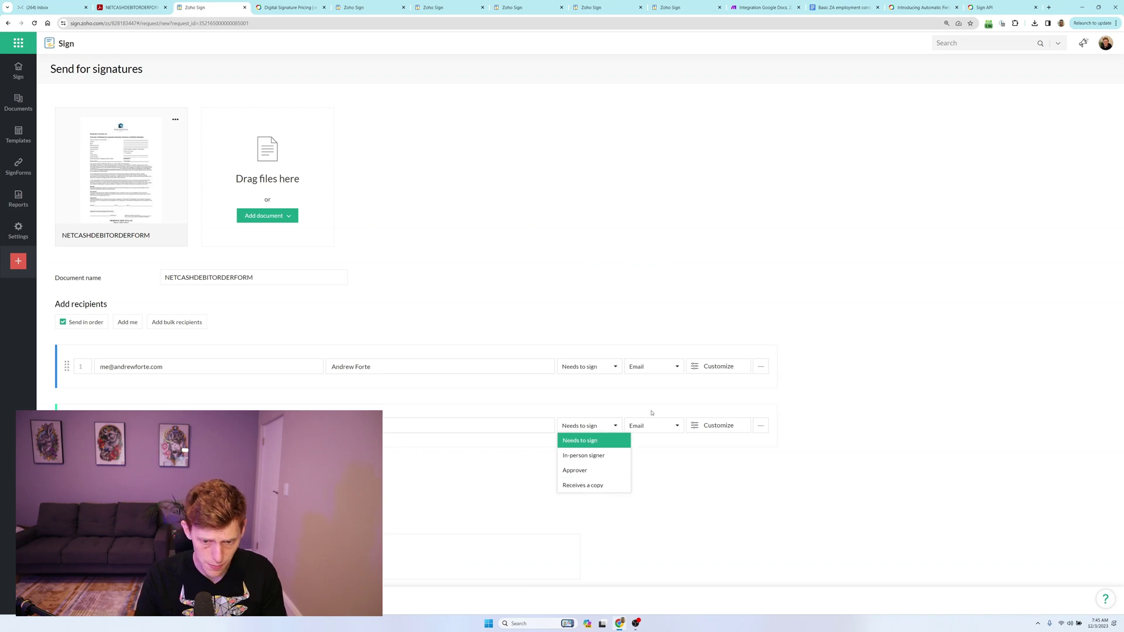
left_click(660, 431)
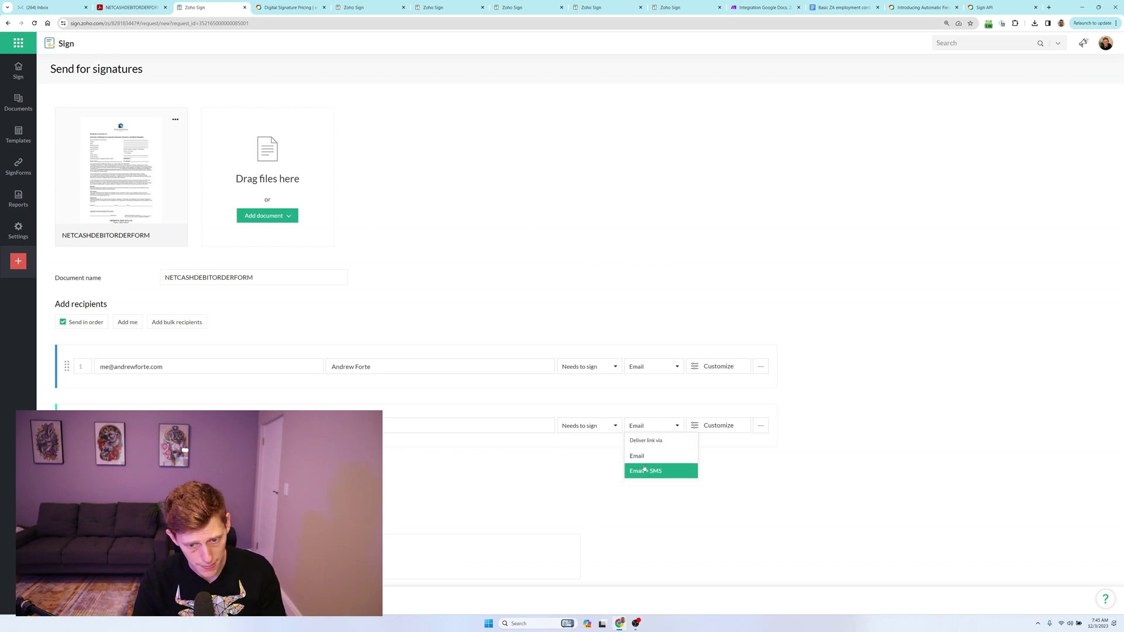
left_click(713, 426)
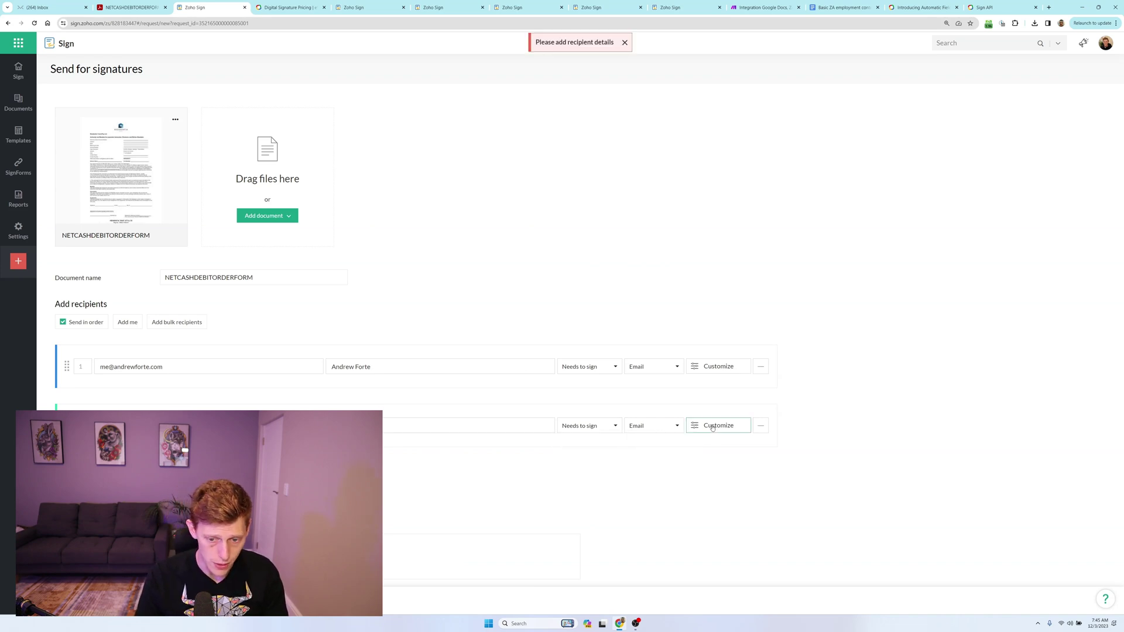
In recipient 1's customization, keep authentication None and all administrator-enabled signature providers.
left_click(719, 364)
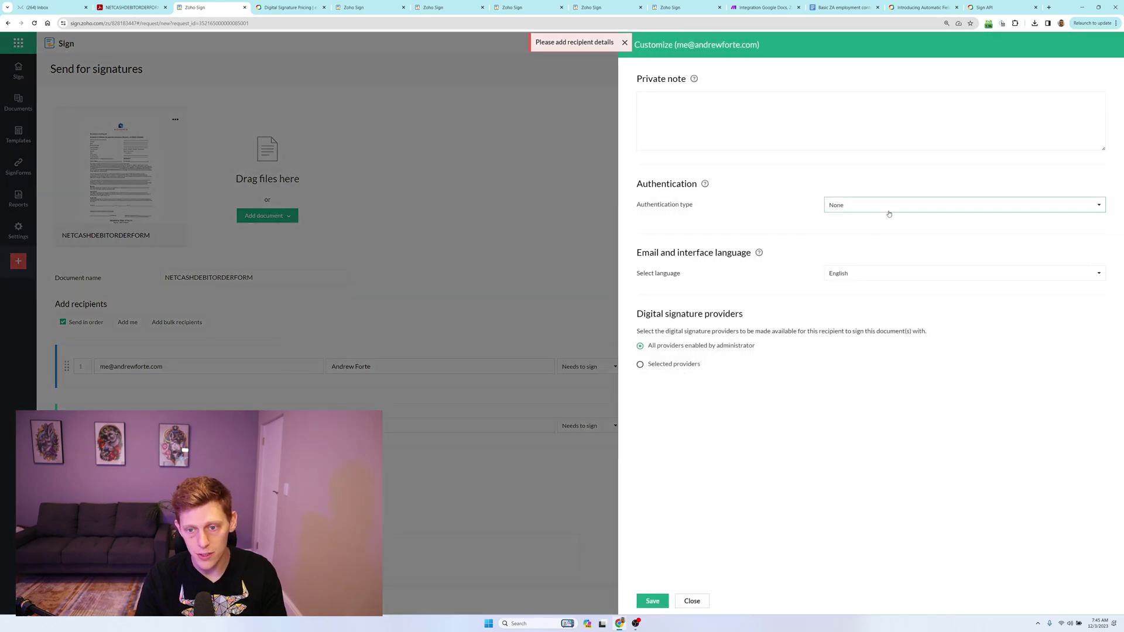
left_click(889, 213)
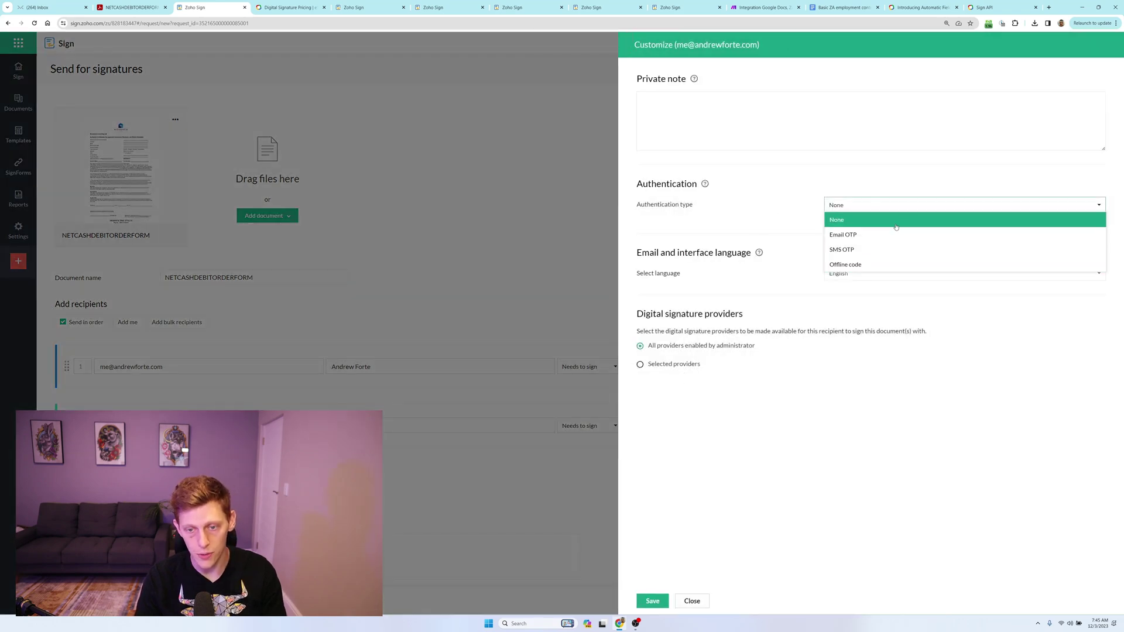
left_click(797, 233)
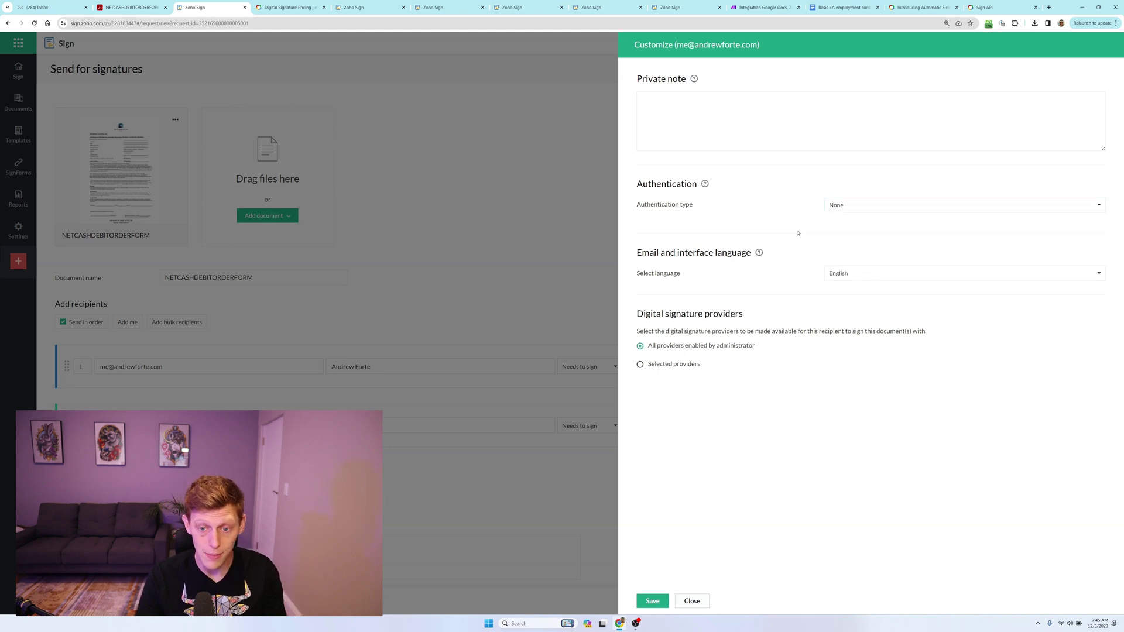
left_click(640, 364)
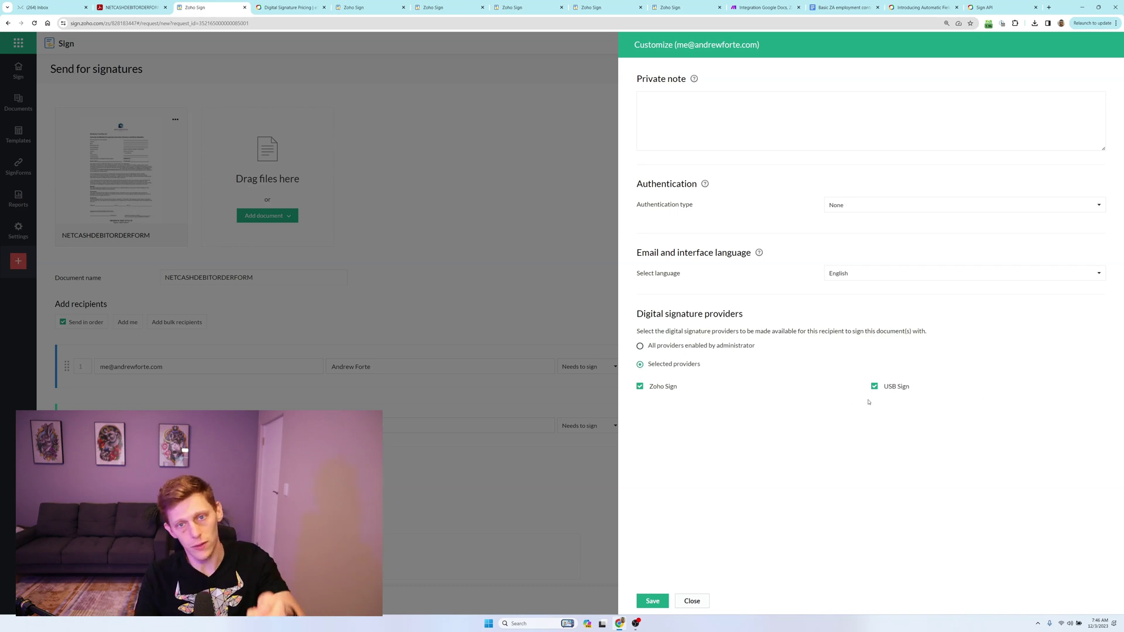
left_click(642, 347)
left_click(699, 605)
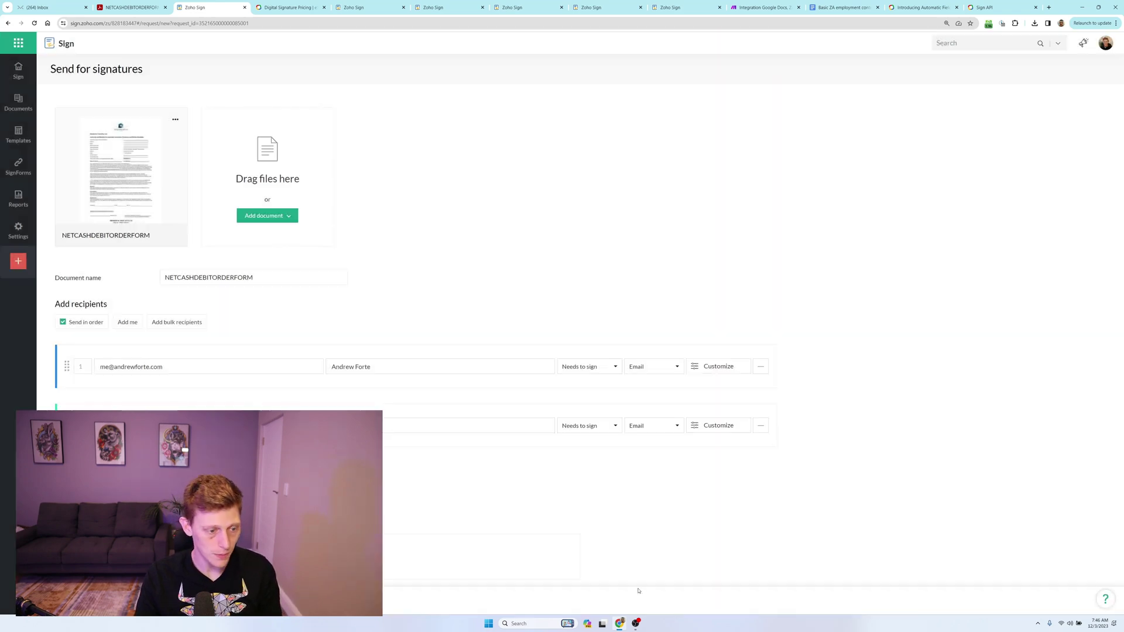
Remove the second recipient, then place a text field on Address and a full-name field on Given by.
left_click(761, 426)
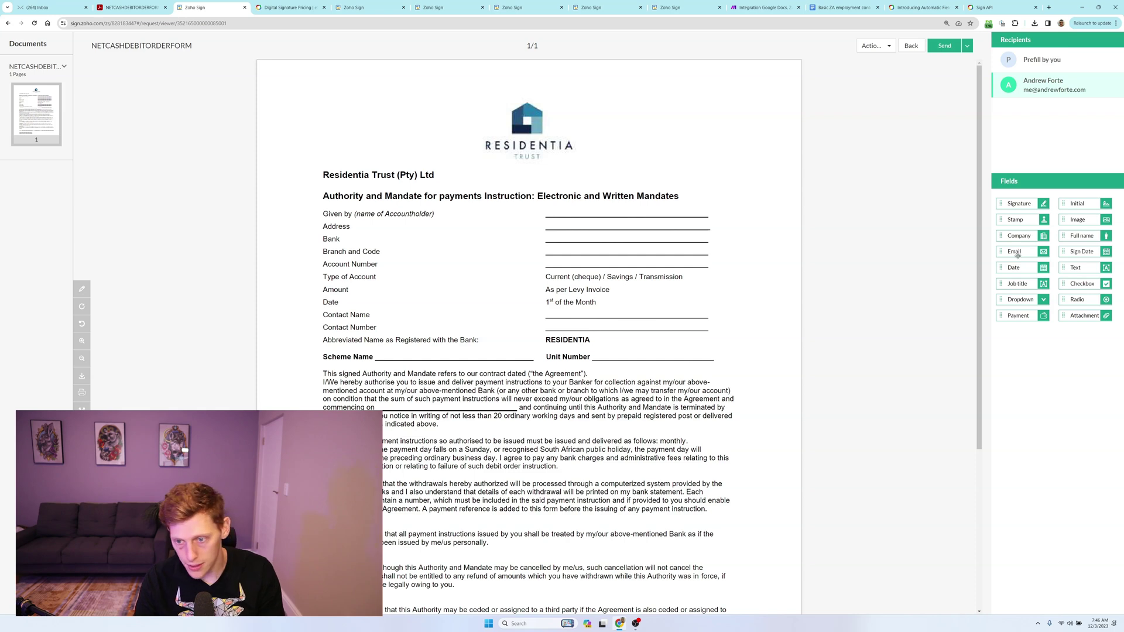
left_click_drag(1071, 268, 555, 226)
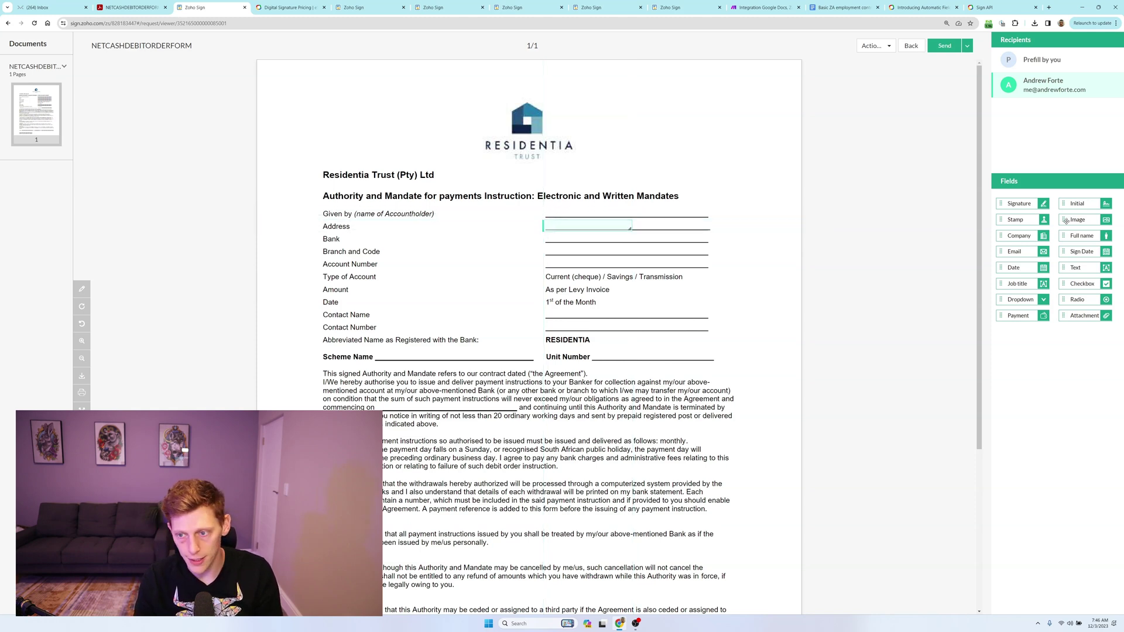
left_click_drag(1083, 235, 565, 206)
At the page bottom, place a signature field on the signature line and a date field on Signed at.
scroll(553, 310, "down", 4)
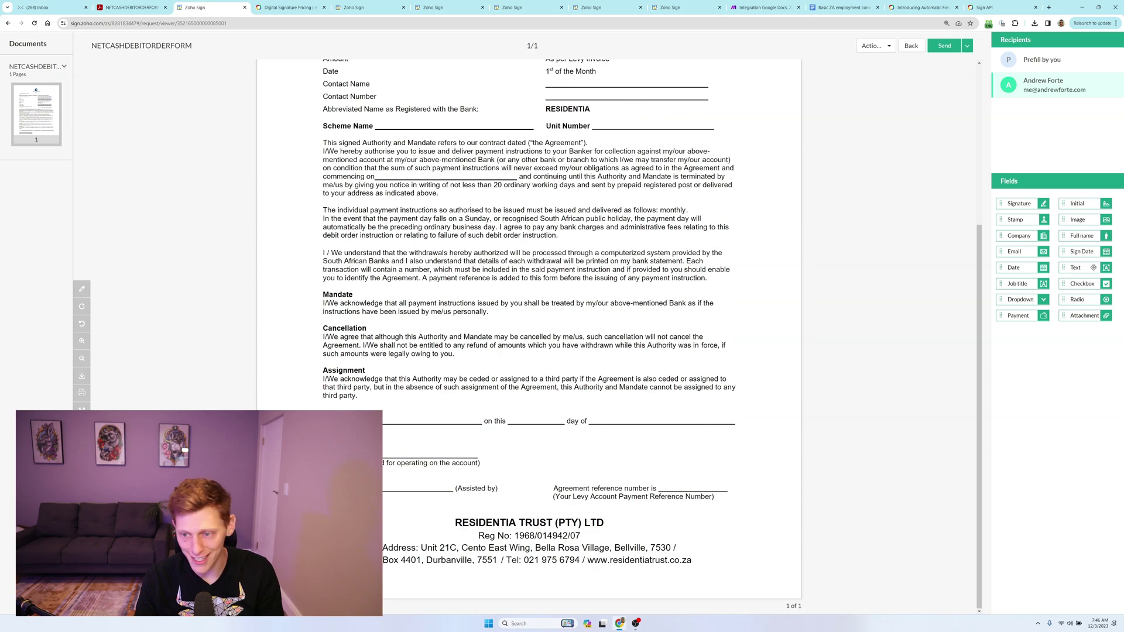
mouse_move(1019, 203)
left_mouse_down()
mouse_move(662, 438)
mouse_move(404, 445)
left_mouse_up()
mouse_move(1019, 268)
left_mouse_down()
mouse_move(732, 402)
mouse_move(425, 414)
mouse_move(787, 420)
mouse_move(729, 434)
left_mouse_up()
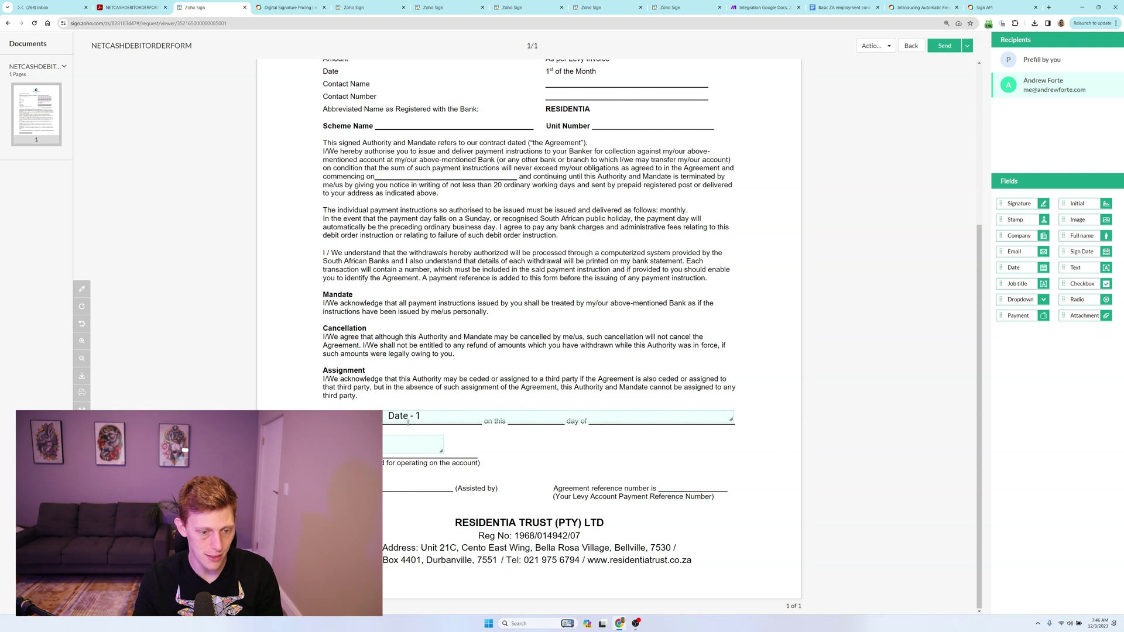
left_click_drag(407, 422, 392, 422)
left_click(643, 487)
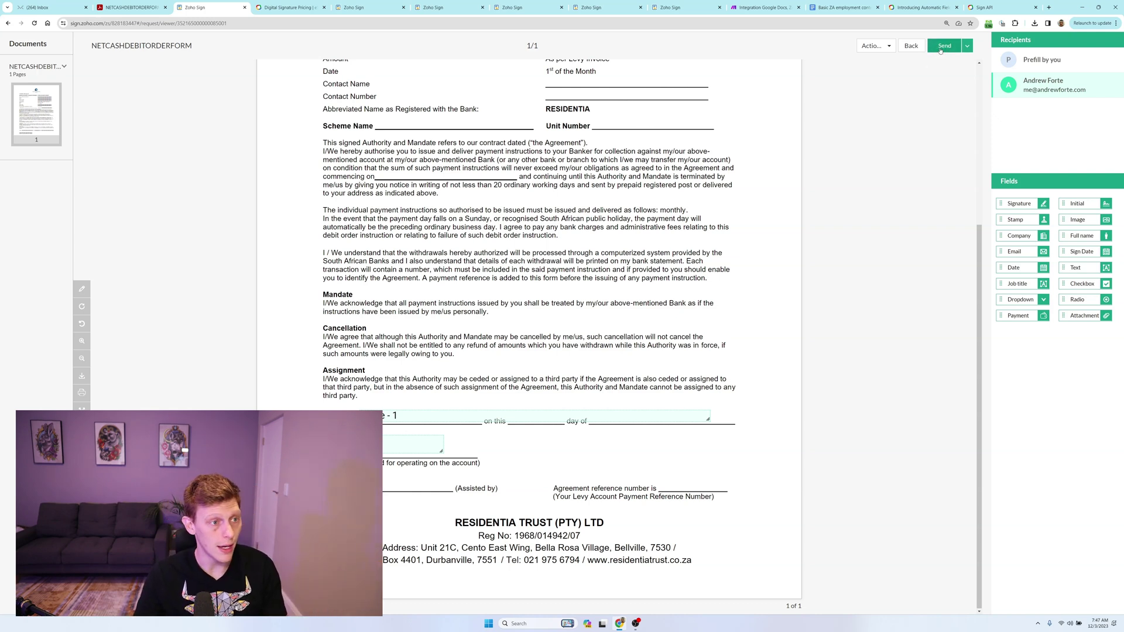
Send NETCASHDEBITORDERFORM for signature, confirm its four fields, and go to the mail inbox.
left_click(942, 46)
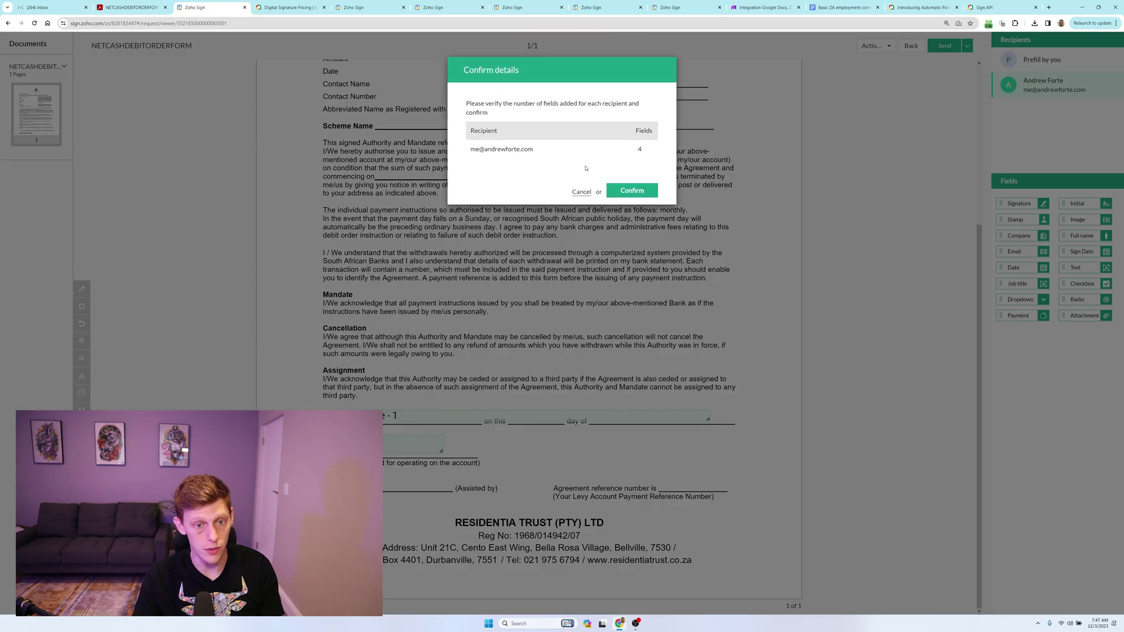
left_click(630, 193)
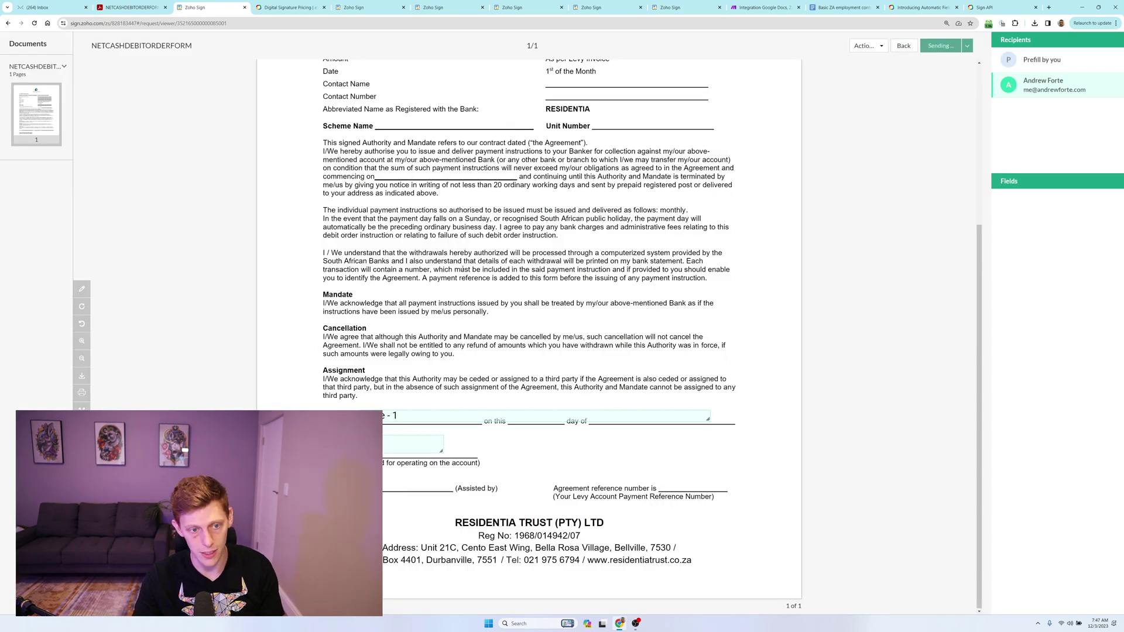
left_click(54, 8)
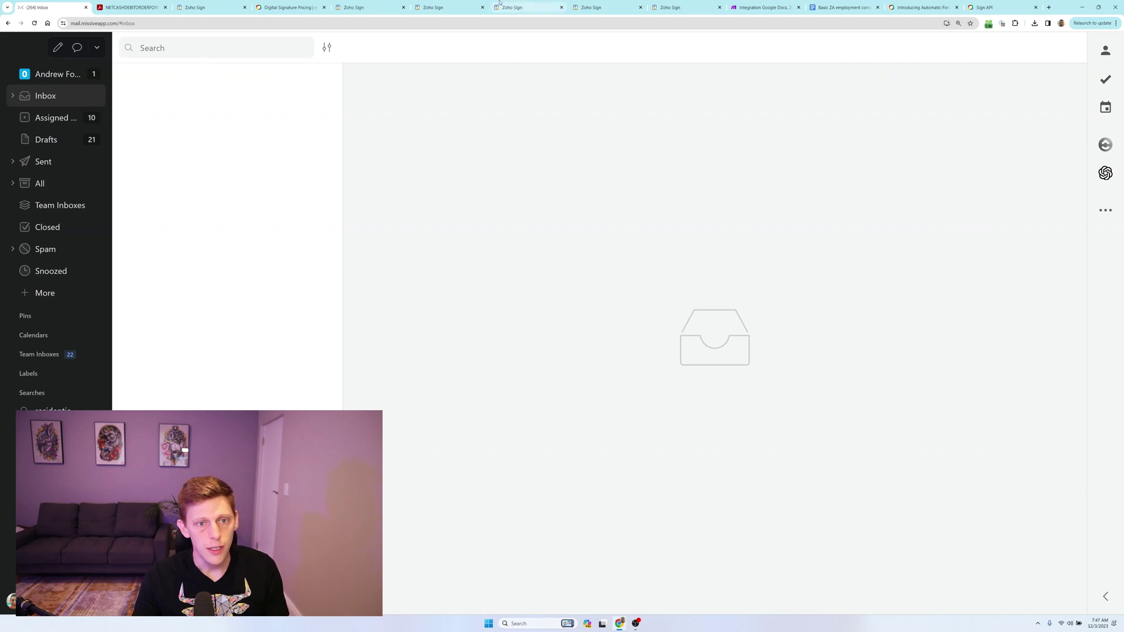
Check the In progress list, then open the zohosign request e-mail and start signing.
left_click(199, 7)
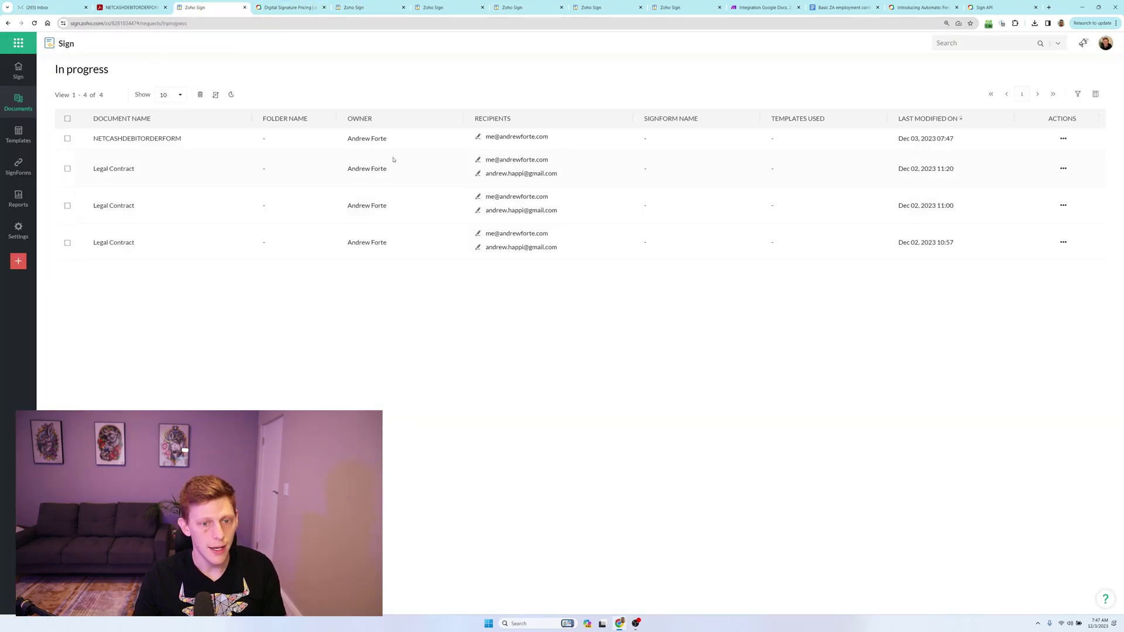
left_click(53, 5)
left_click(183, 117)
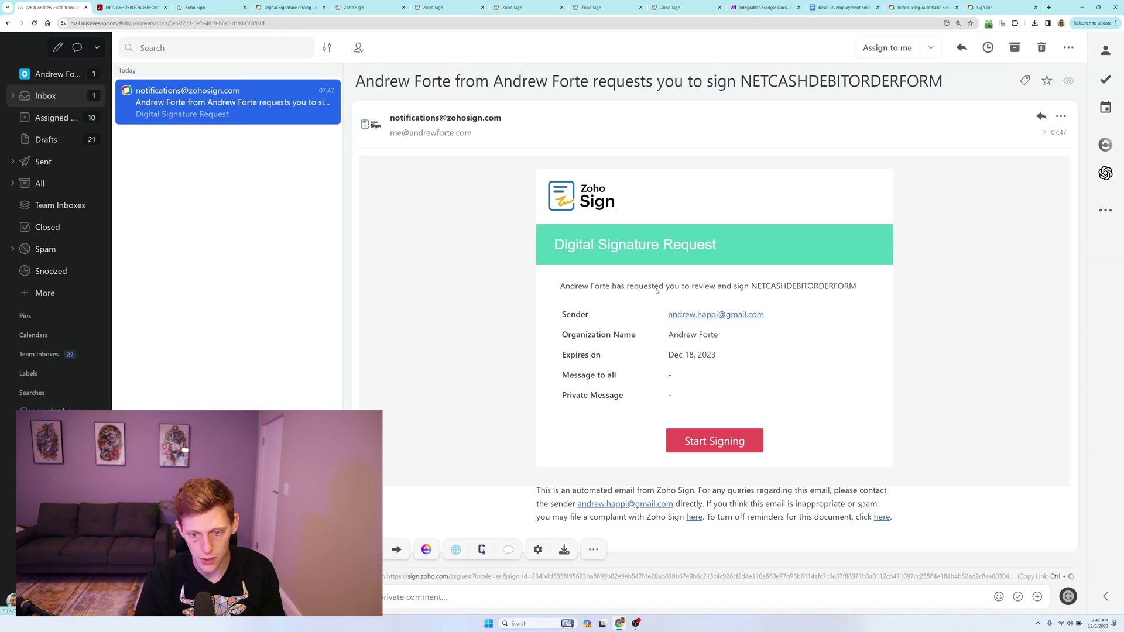
left_click(714, 445)
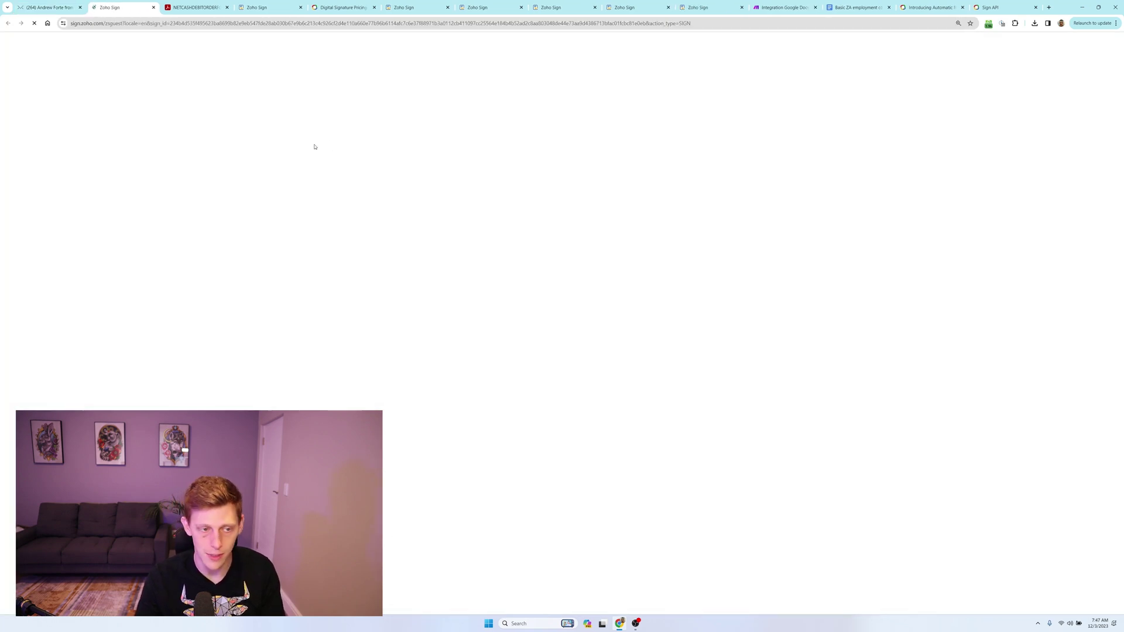
Accept the electronic records consent and enter 180 in the Address field.
left_click(549, 192)
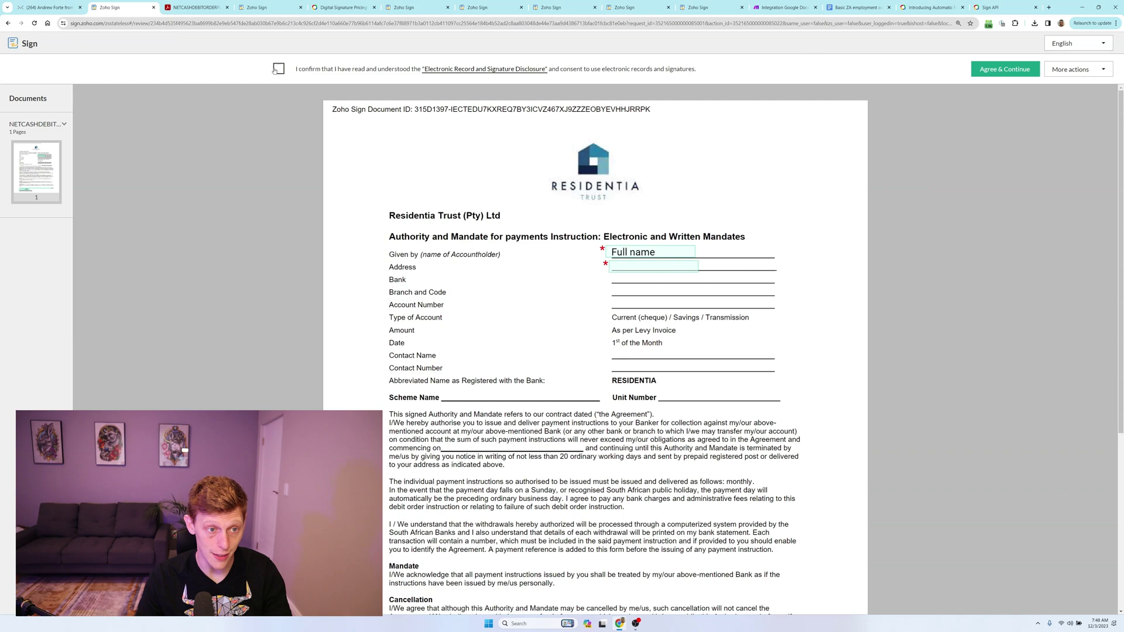
left_click(277, 70)
left_click(984, 70)
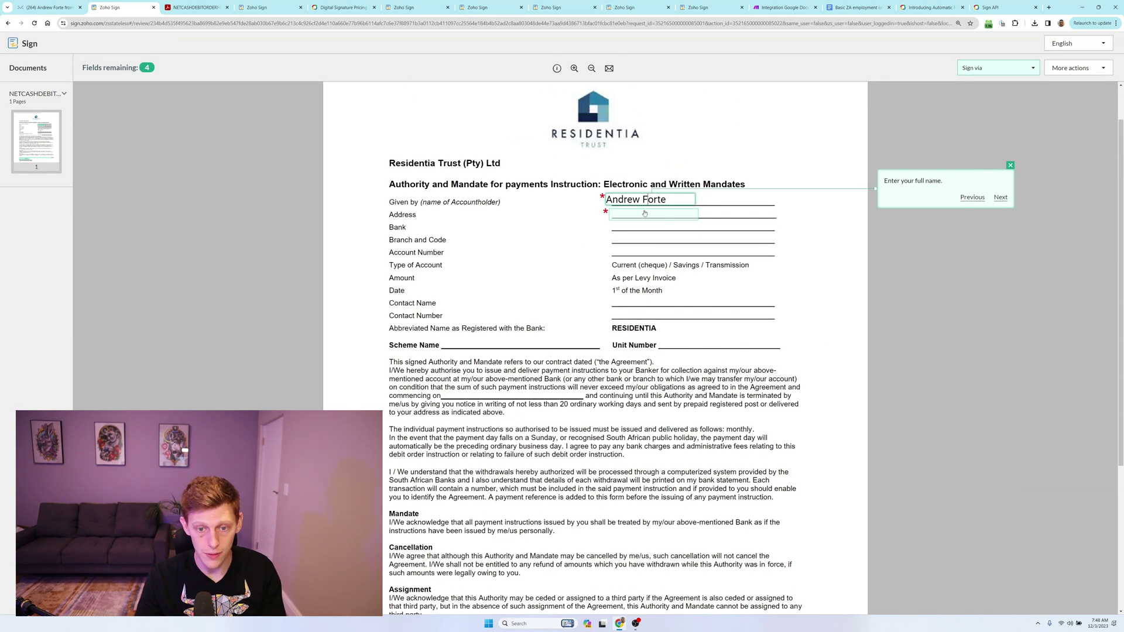
left_click(644, 215)
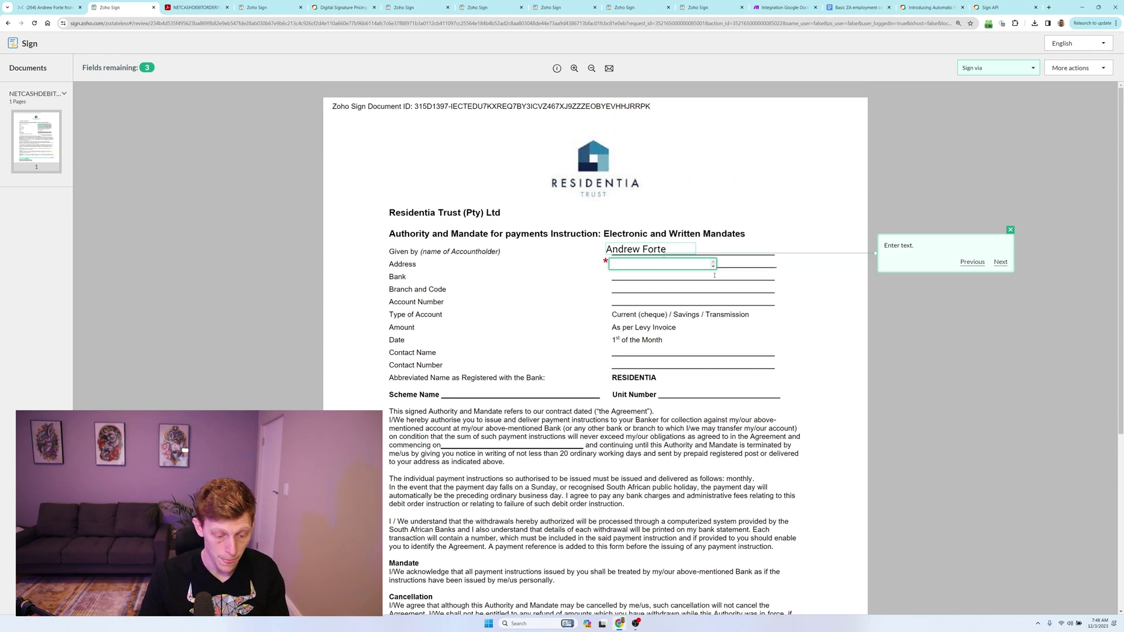
type("180")
key("Tab")
Set the Signed at date to Dec 03 2023, add a typed signature, and sign via Zoho Sign.
left_click(477, 420)
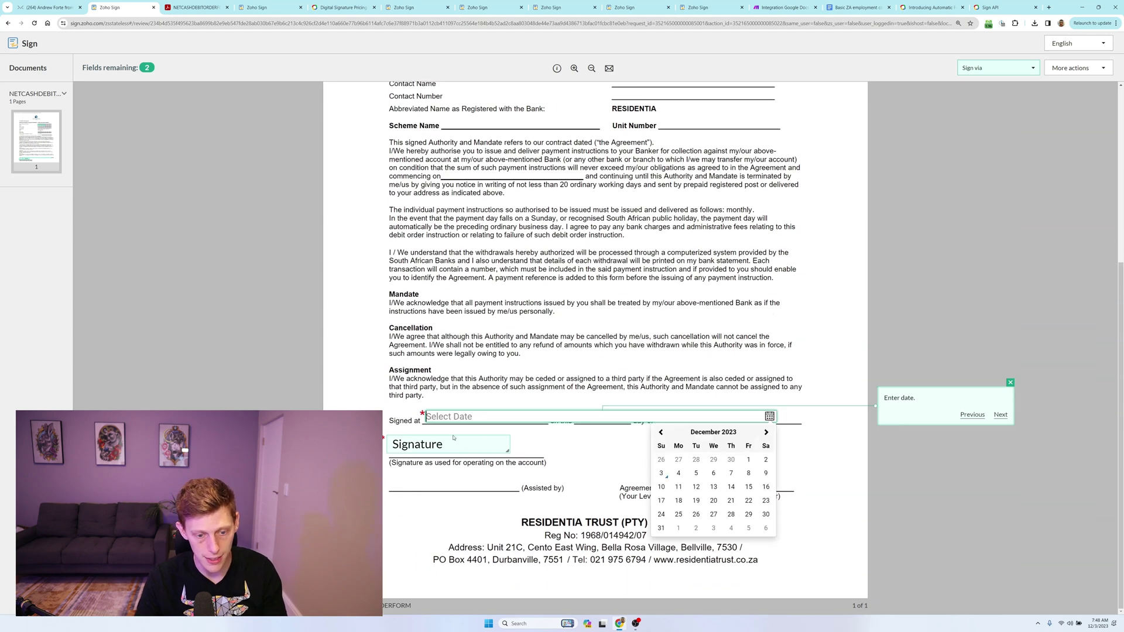
left_click(661, 474)
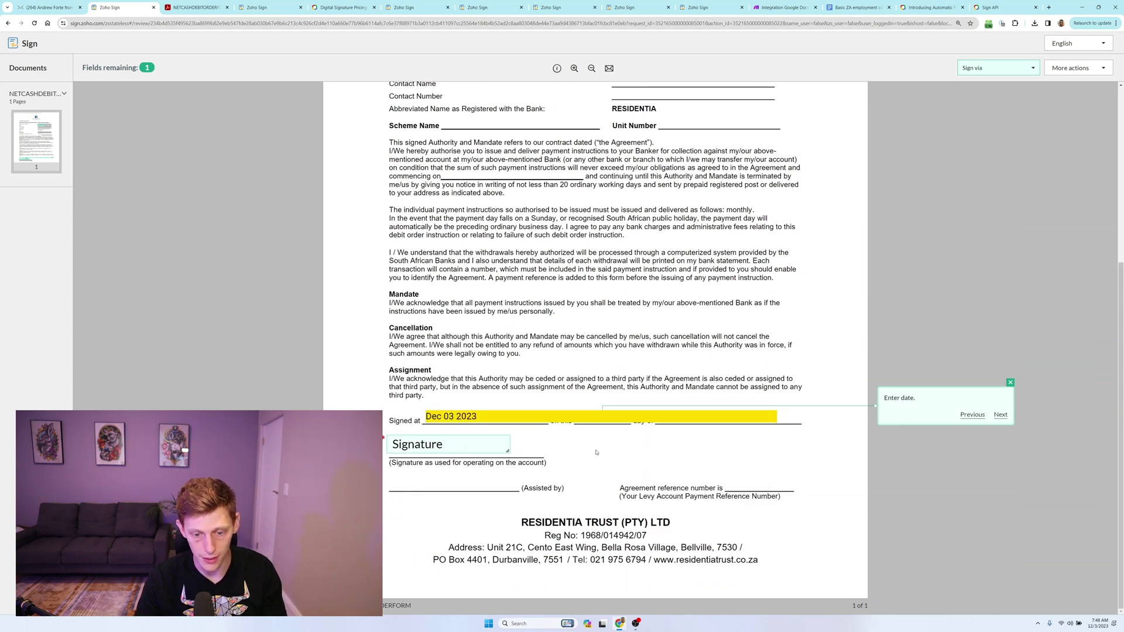
left_click(438, 446)
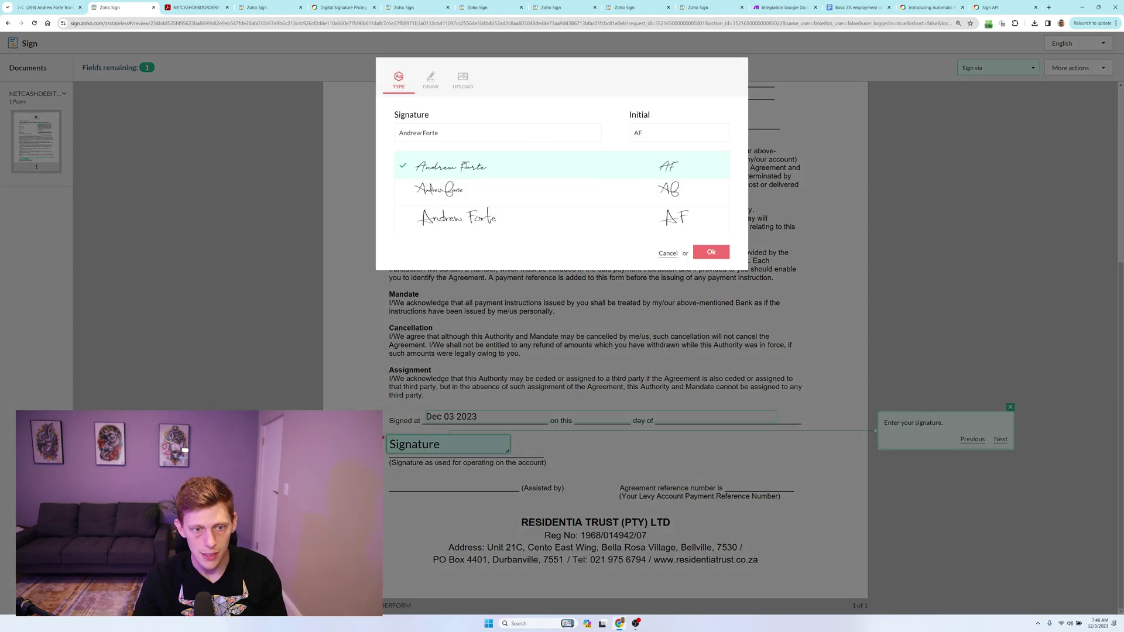
left_click(711, 253)
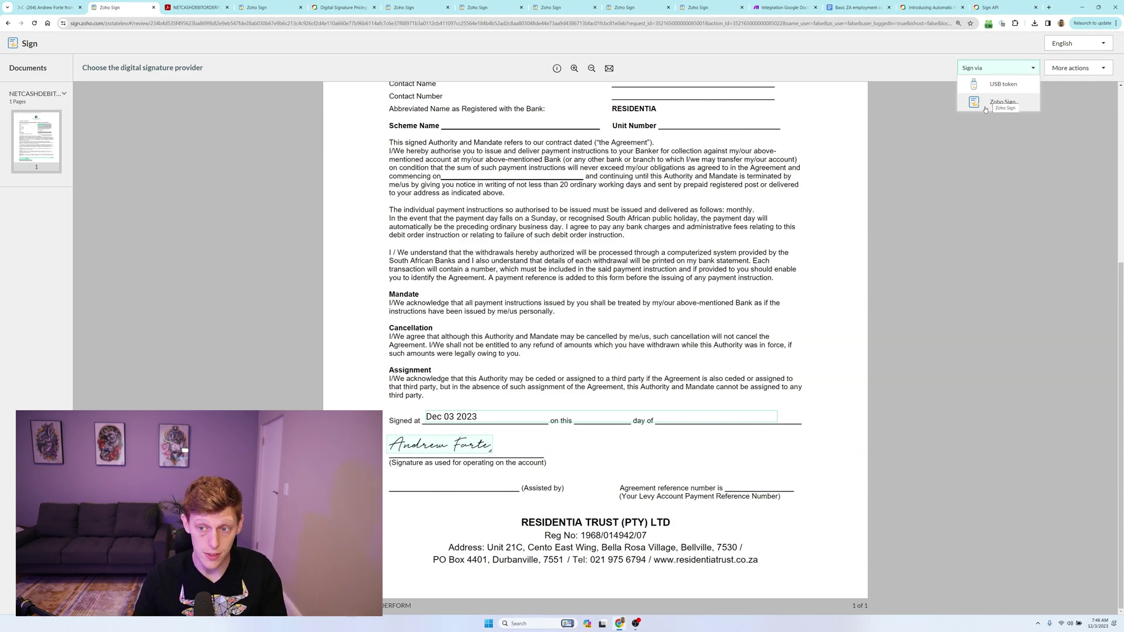
left_click(984, 110)
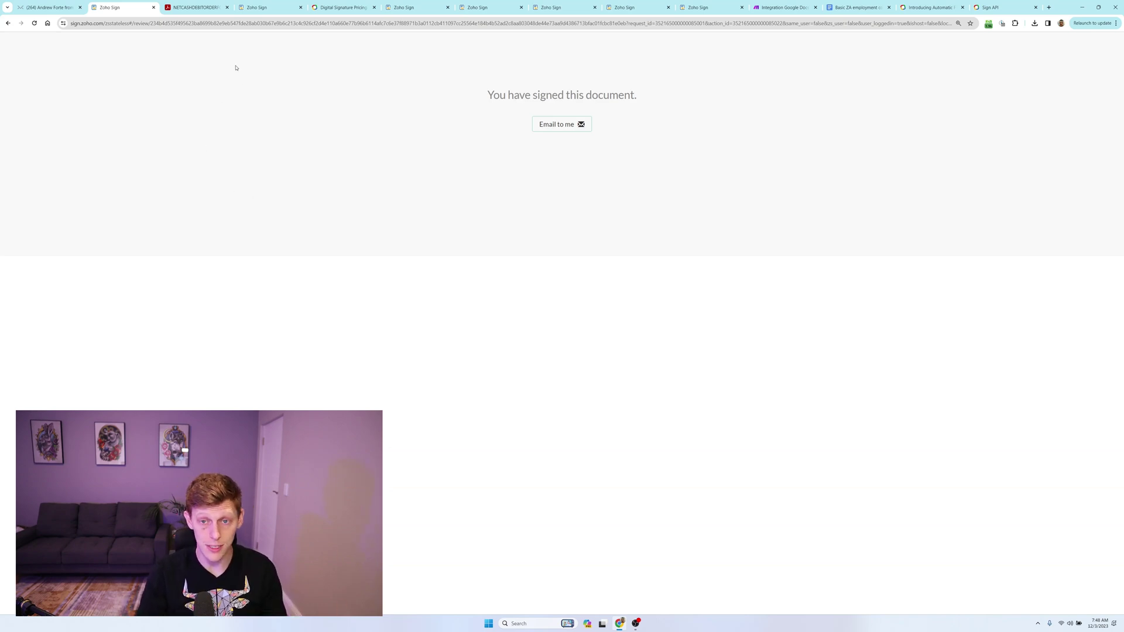
Wait until the page confirms 'You have signed this document.'.
mouse_move(198, 12)
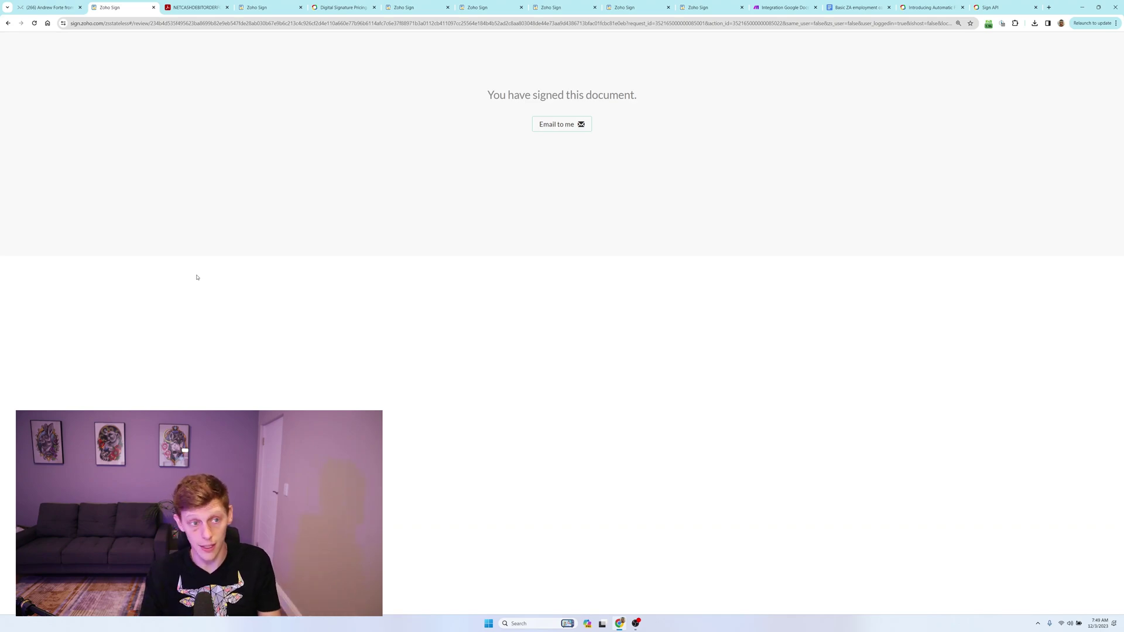
Open the document-completed e-mail in the inbox and preview the signed PDF attachment.
left_click(179, 3)
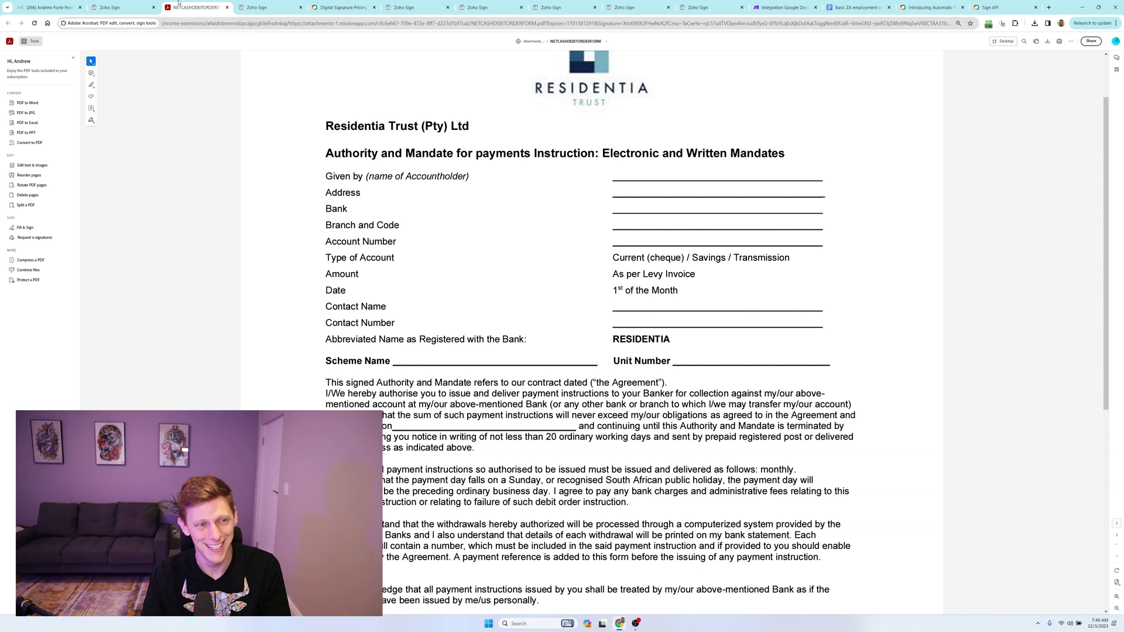
left_click(261, 7)
left_click(50, 7)
left_click(246, 104)
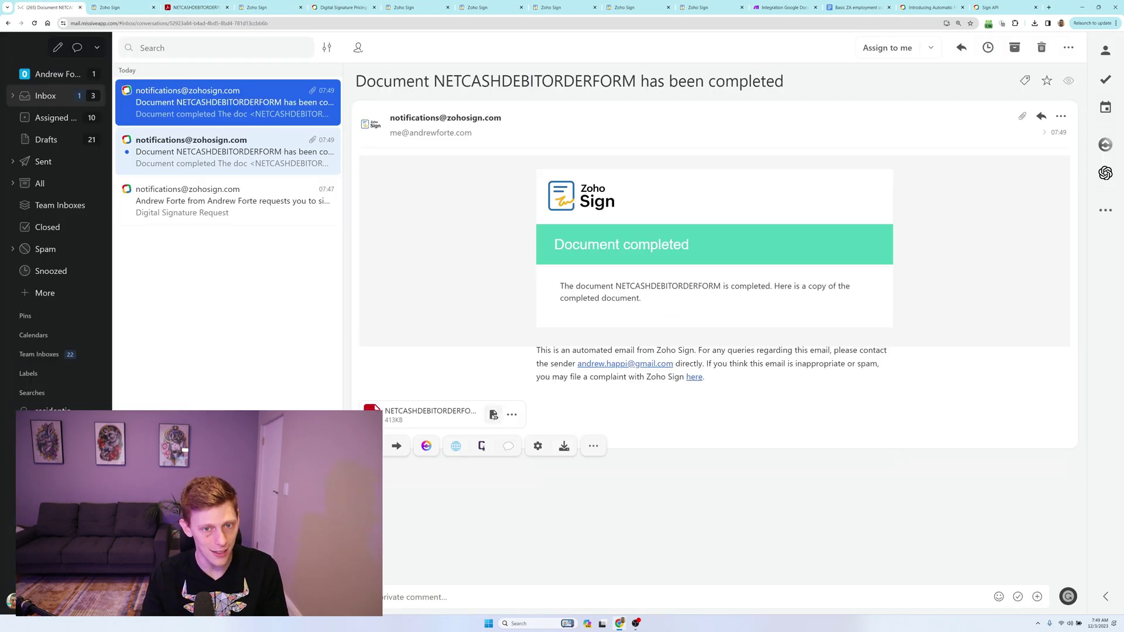
left_click(495, 416)
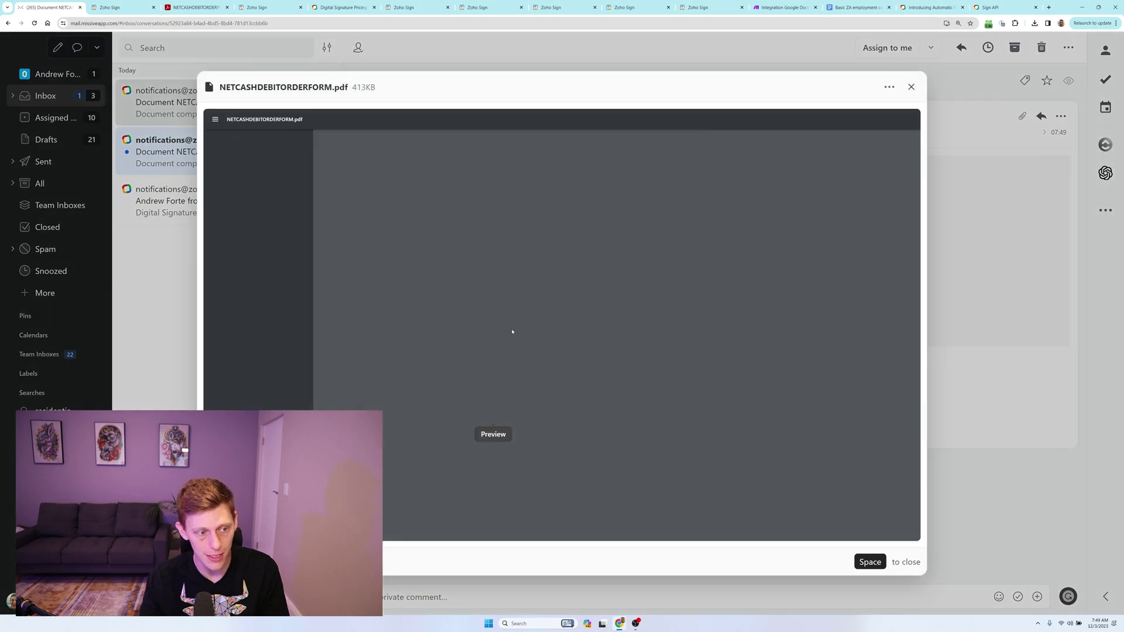
Check the signed form's certificate of completion, close the preview, and go to In progress documents.
scroll(536, 293, "down", 9)
scroll(586, 298, "up", 10)
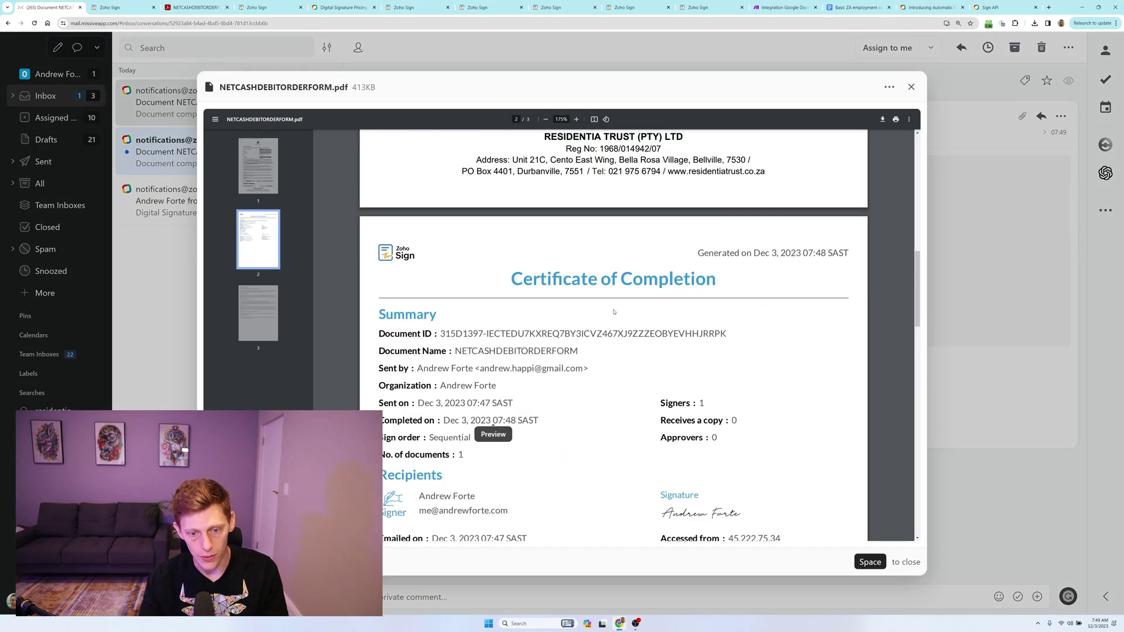
scroll(620, 301, "up", 5)
left_click(936, 308)
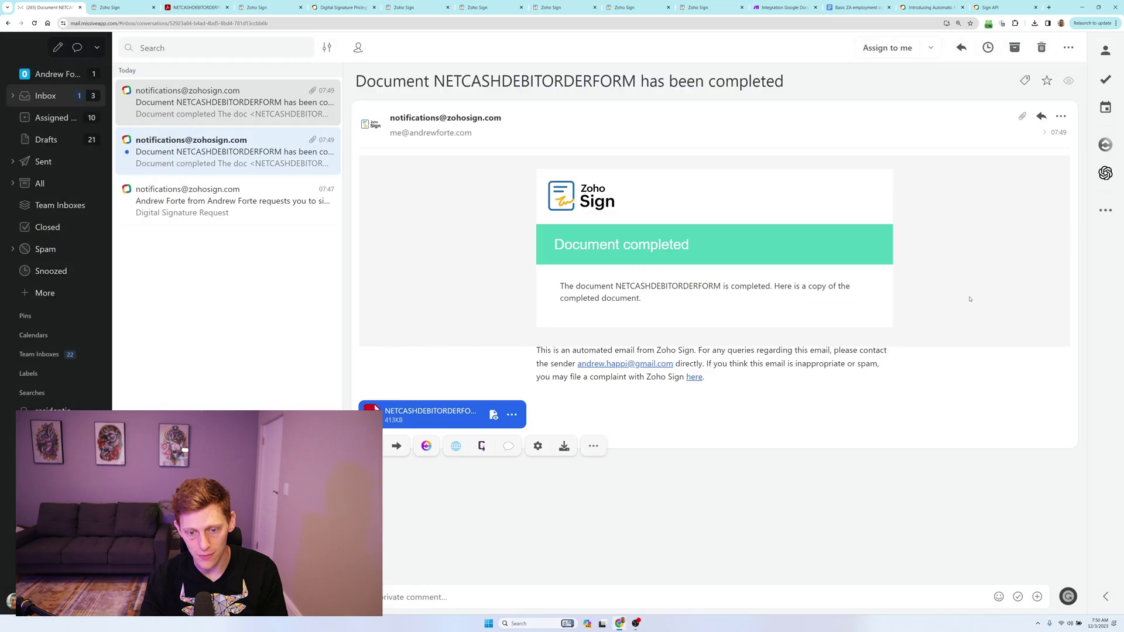
left_click(267, 7)
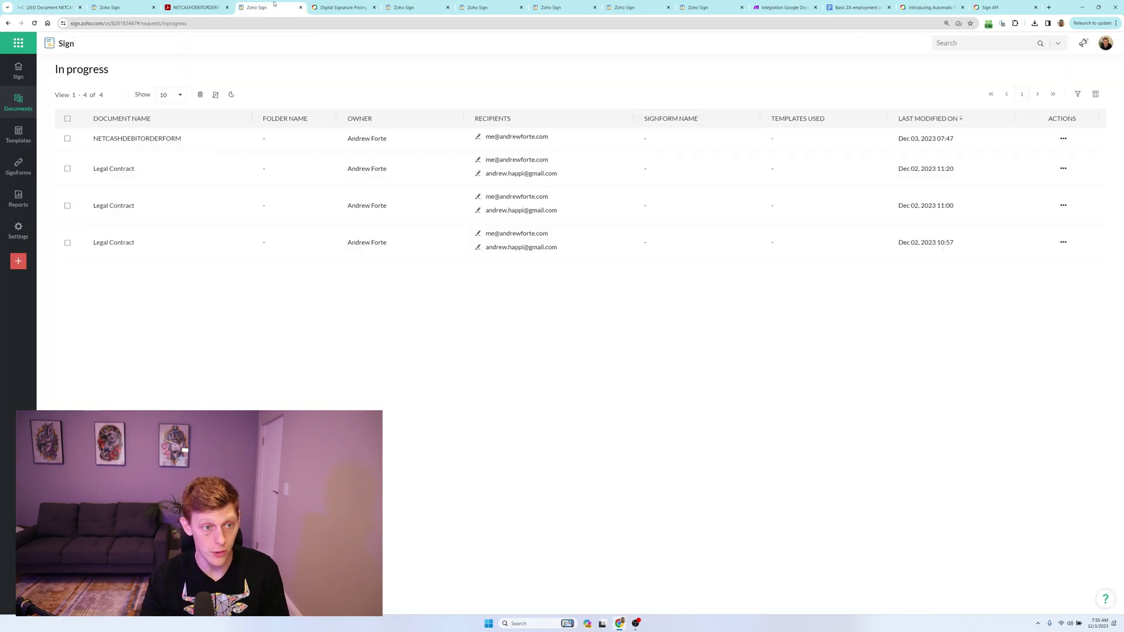
Check the yearly plan prices in ZAR, then list All documents filtered to the three Legal Contracts.
left_click(338, 8)
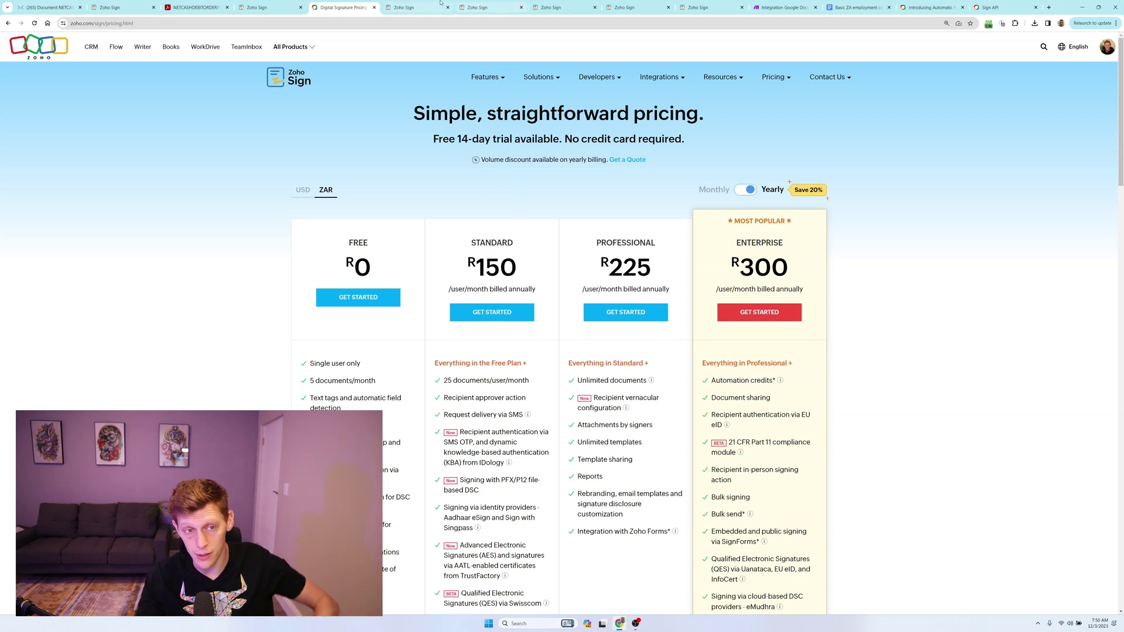
left_click(417, 8)
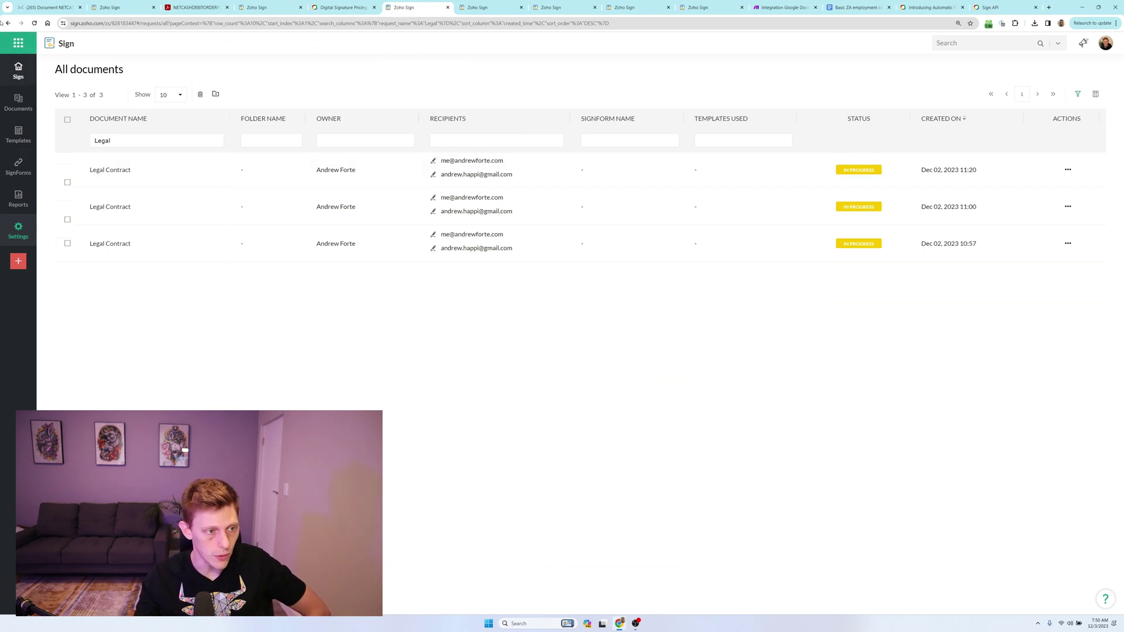
Use the General Signing - No Brand template, with its two pre-filled Needs to sign recipients.
mouse_move(3, 100)
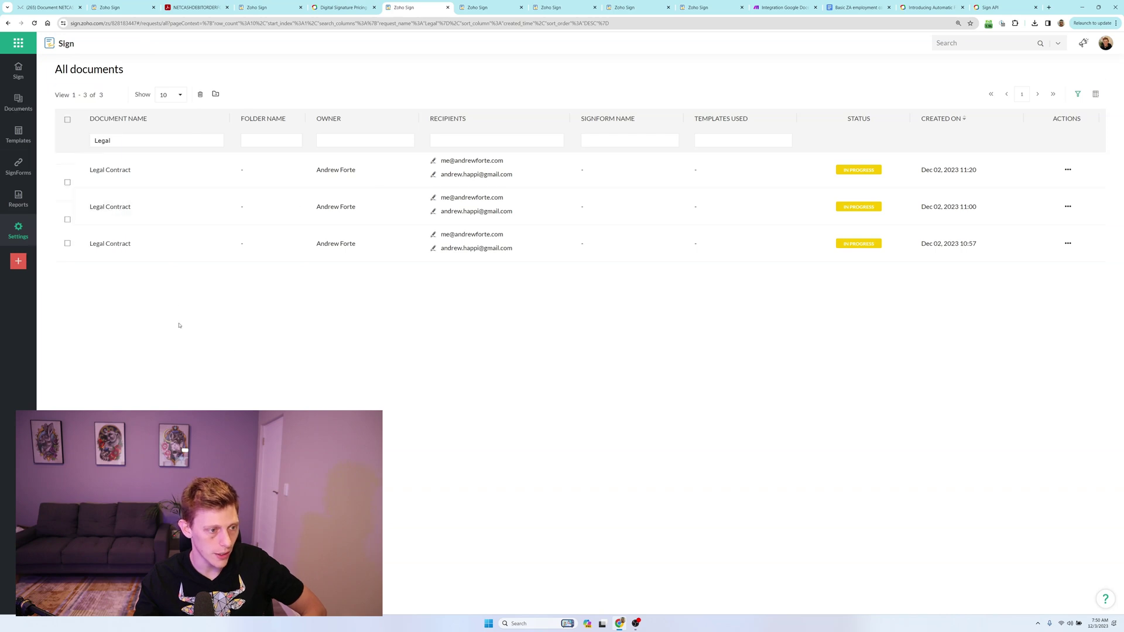
left_click(486, 5)
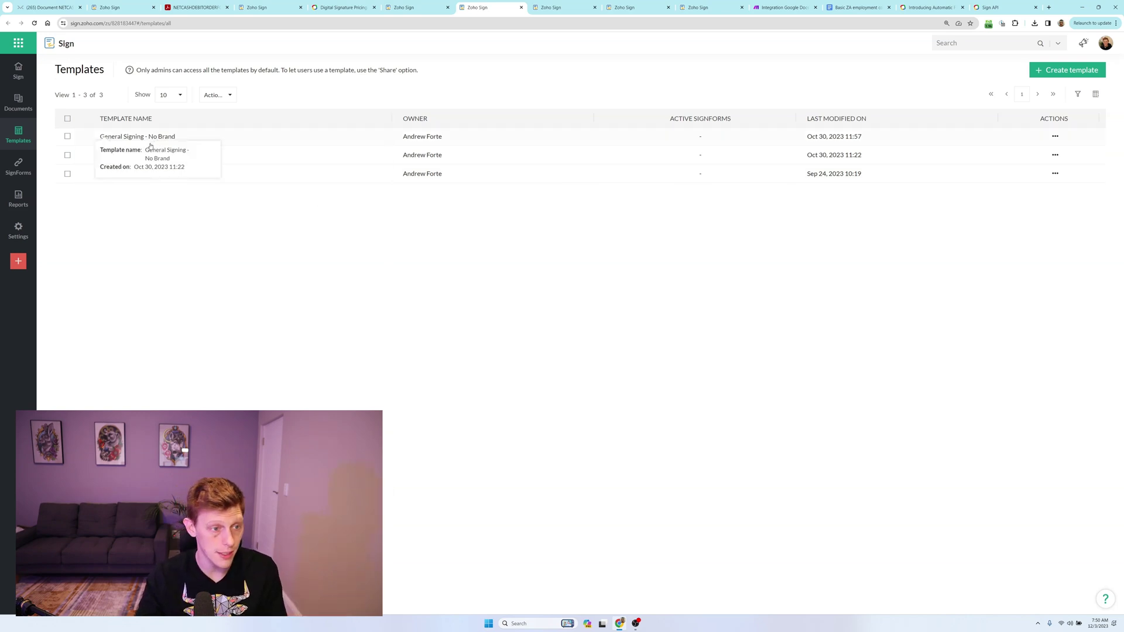
left_click(151, 143)
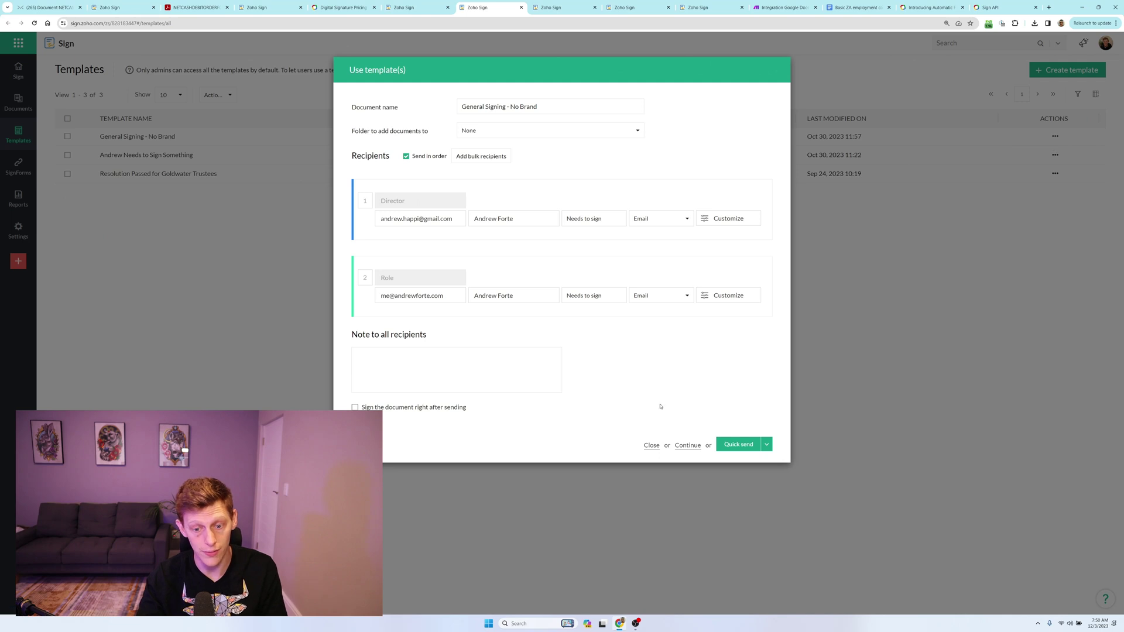
Continue to document details and preview 'Anyone needs to sign something' with its Title, Date, Name and Signature lines.
left_click(687, 447)
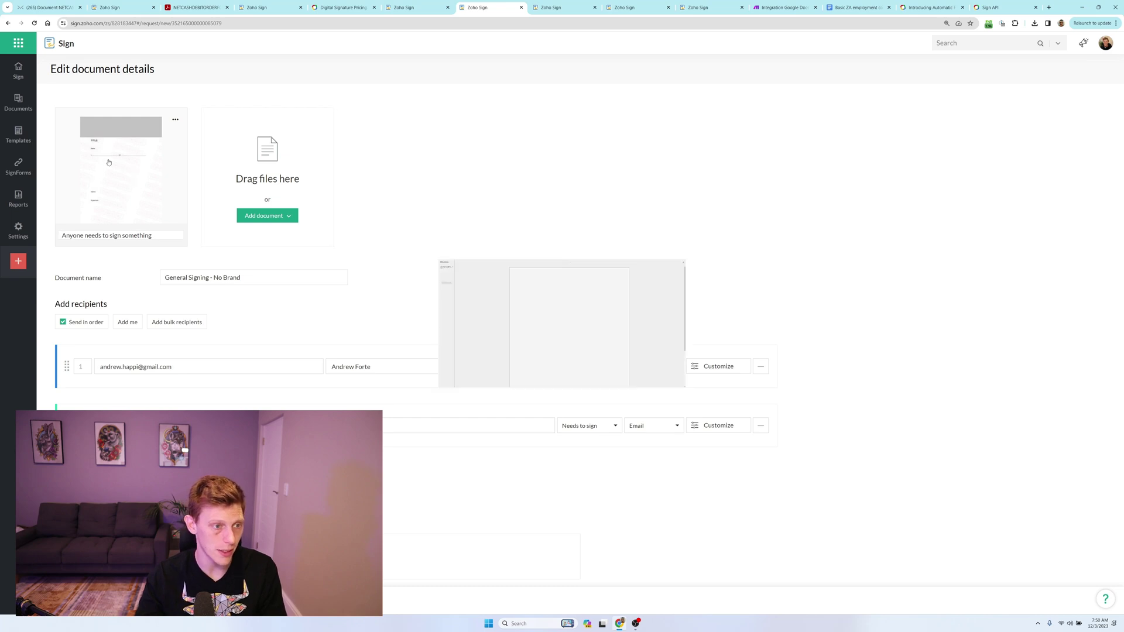
left_click(110, 161)
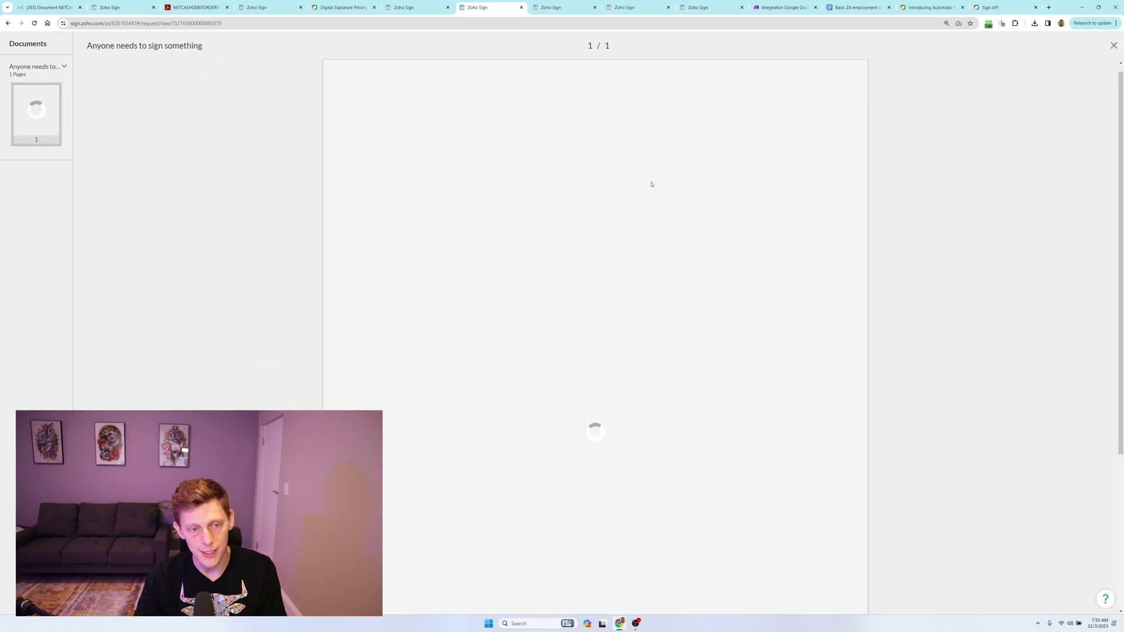
scroll(477, 271, "down", 4)
scroll(398, 248, "up", 2)
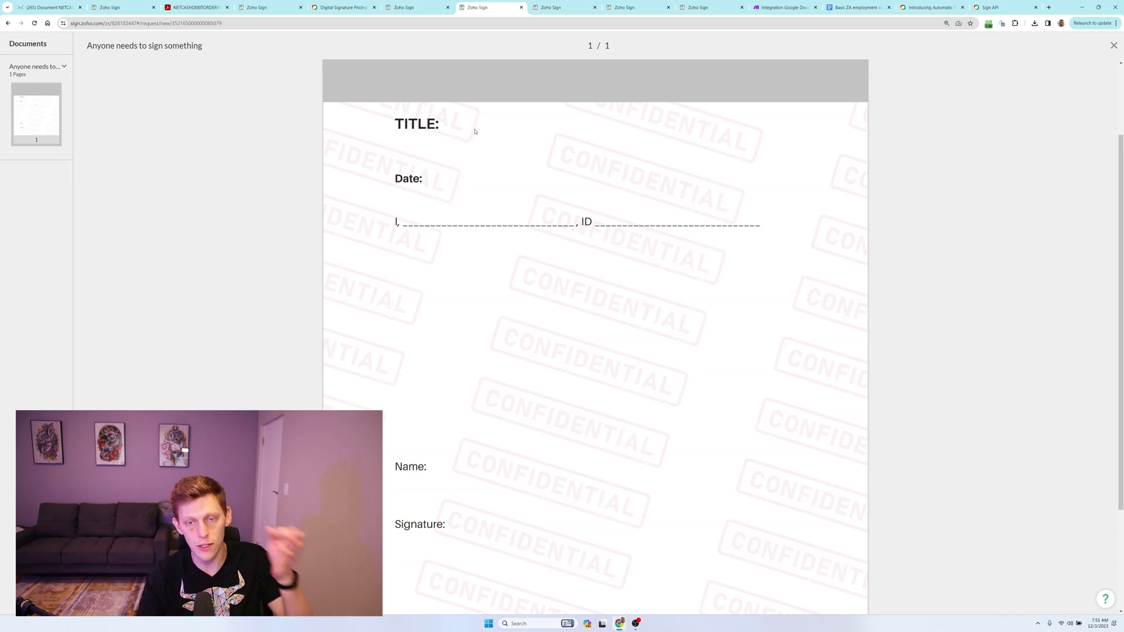
scroll(427, 287, "down", 3)
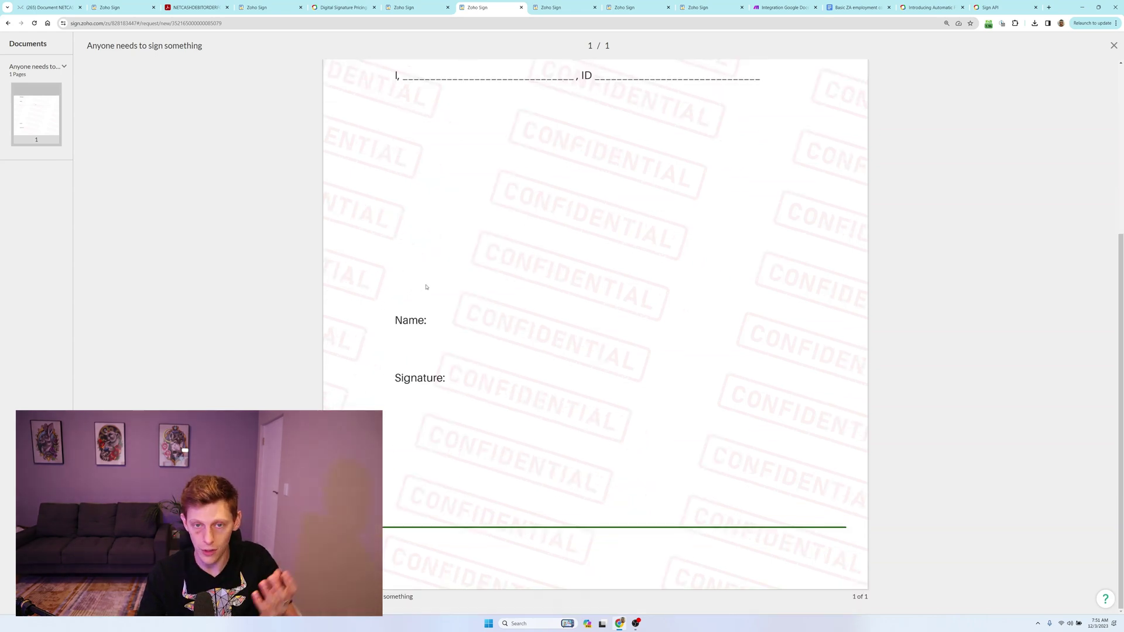
scroll(425, 285, "up", 4)
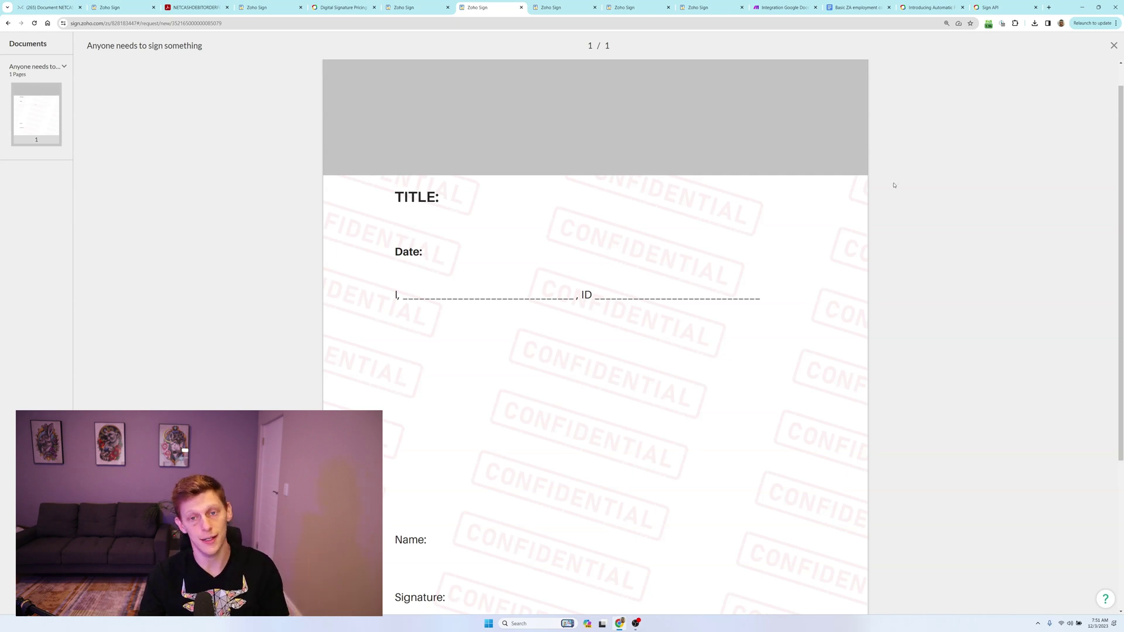
View the empty SignForms list, then the Failed access attempt report for the last 30 days.
left_click(552, 8)
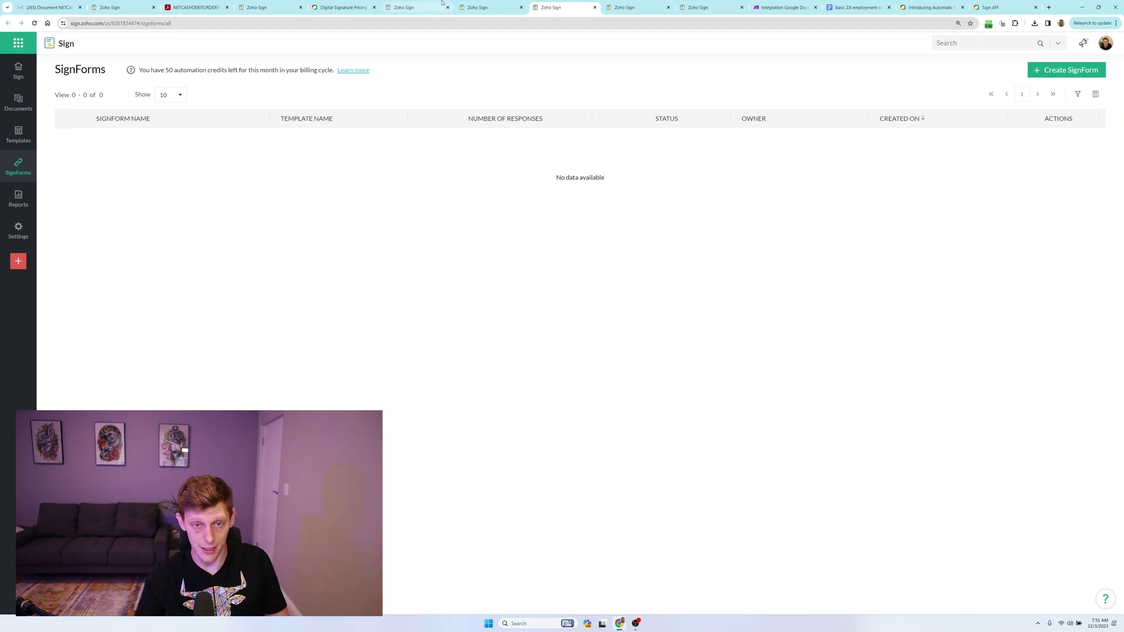
left_click(644, 5)
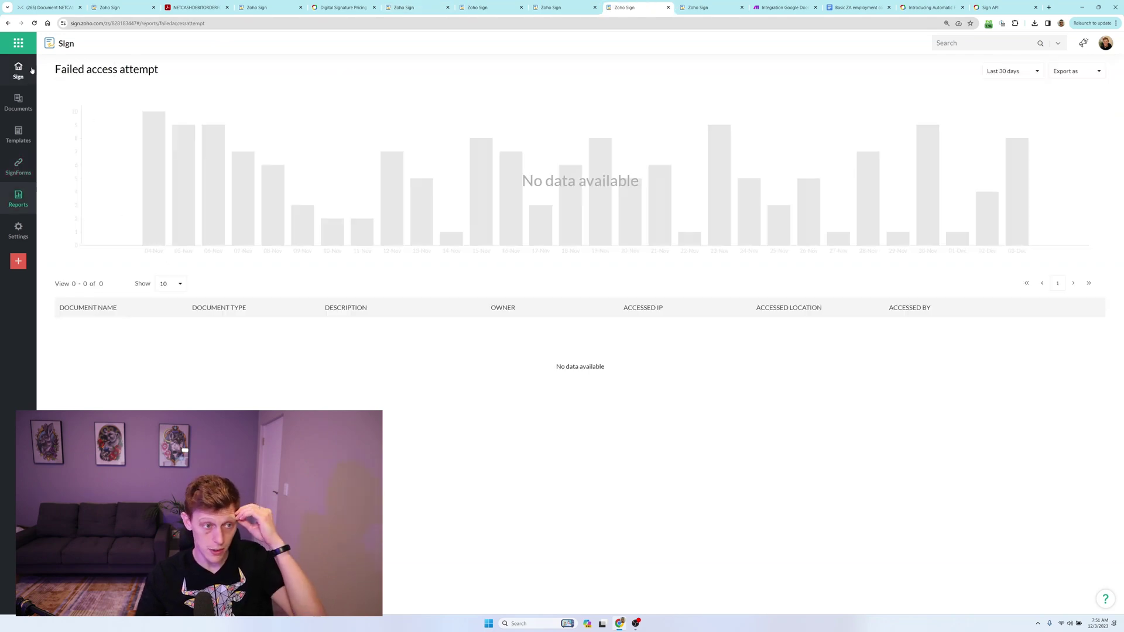
left_click_drag(61, 69, 120, 70)
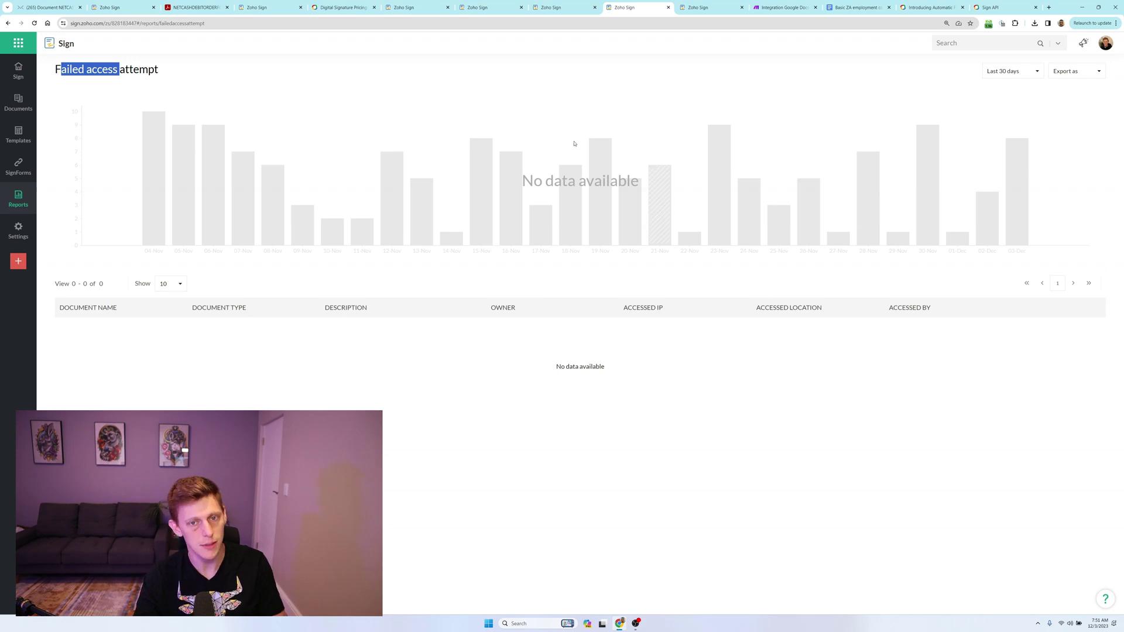
mouse_move(692, 10)
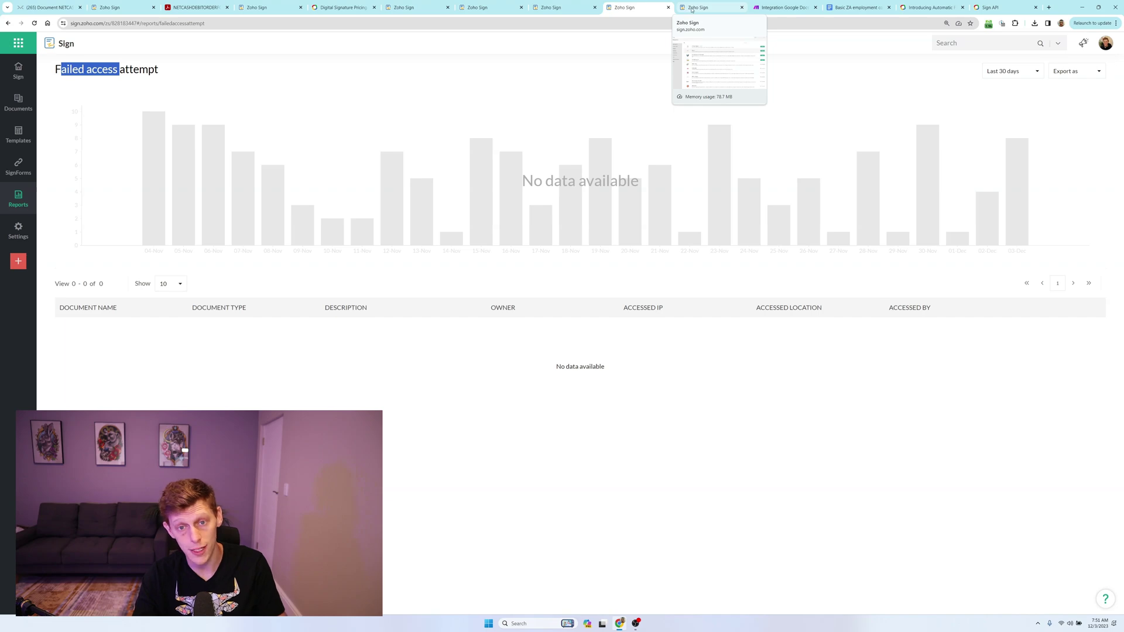
Scroll through the Integrations settings: USB Digital Signature active, several QES providers Not supported.
left_click(691, 12)
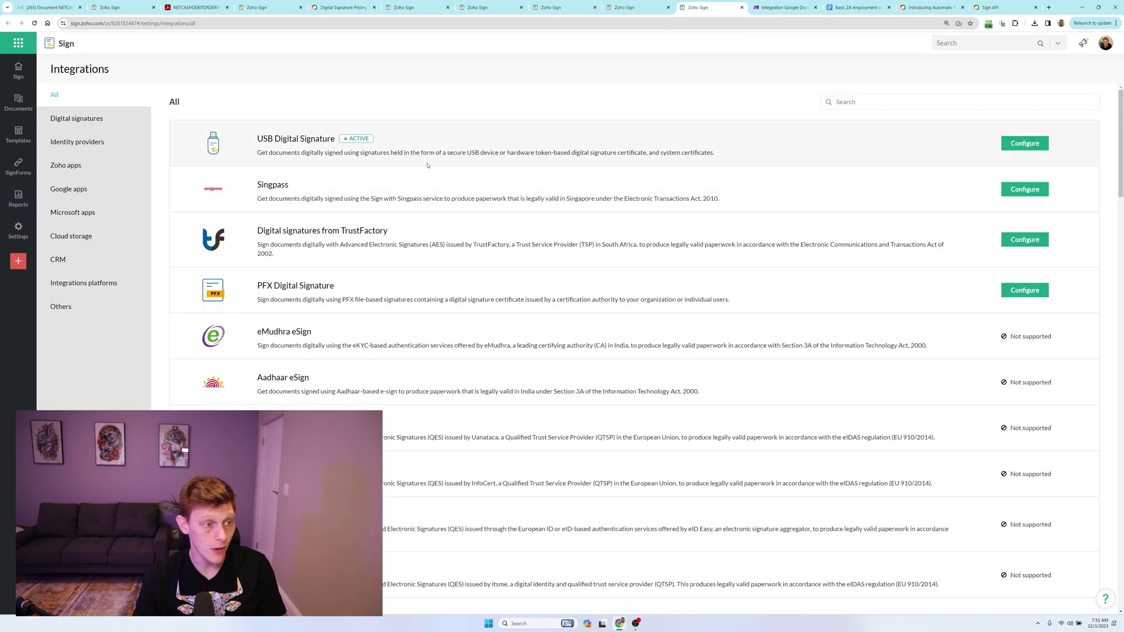
scroll(427, 167, "down", 3)
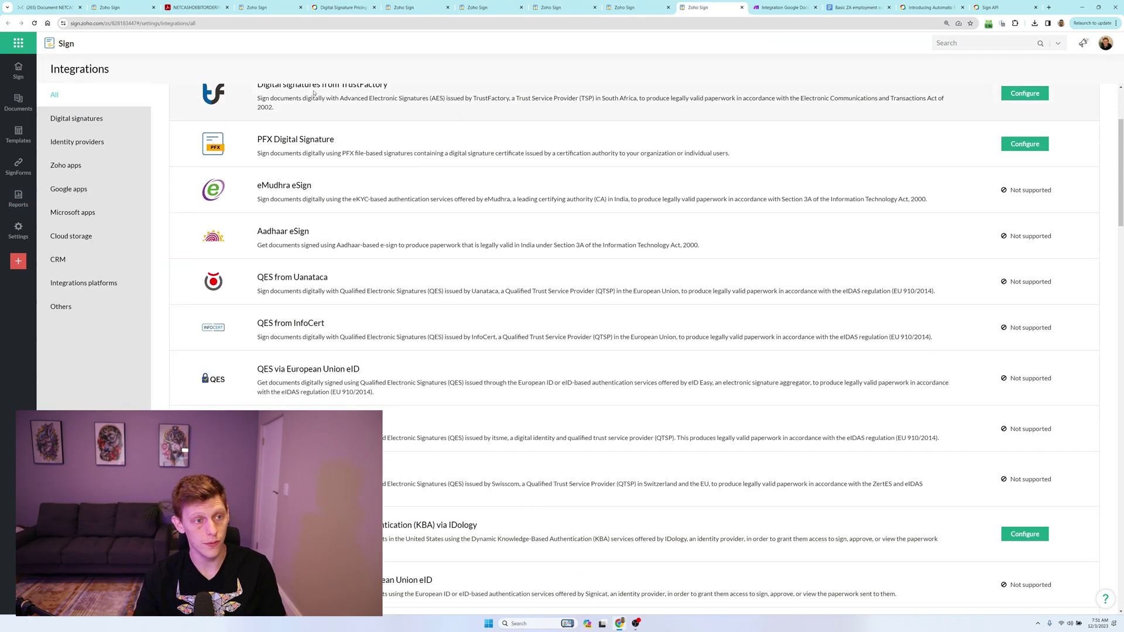
scroll(304, 247, "down", 12)
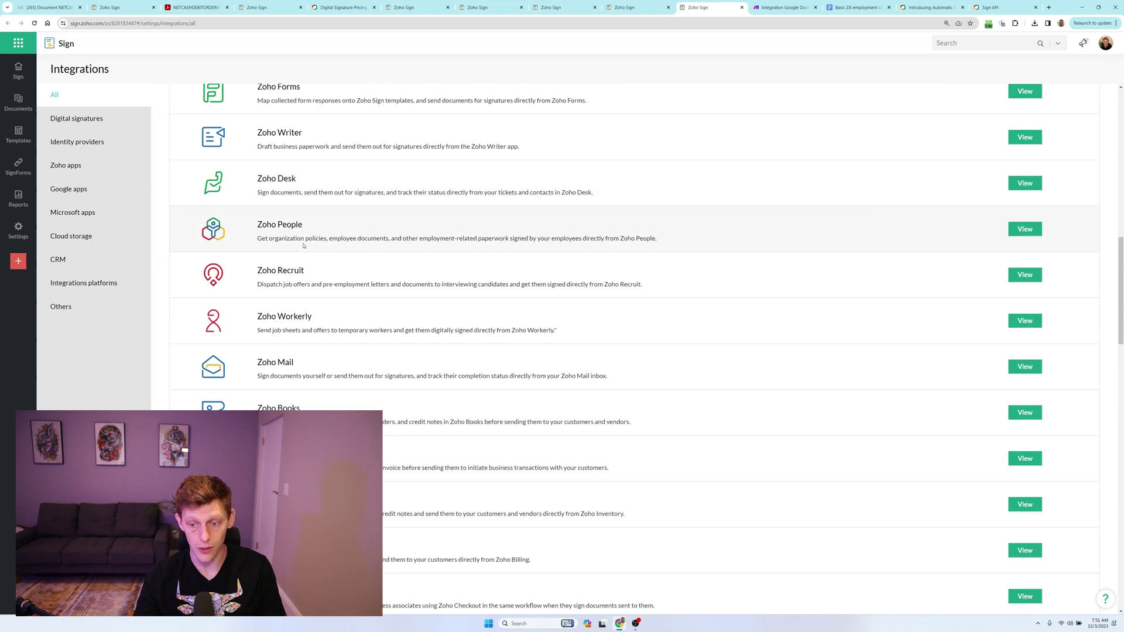
scroll(304, 247, "up", 15)
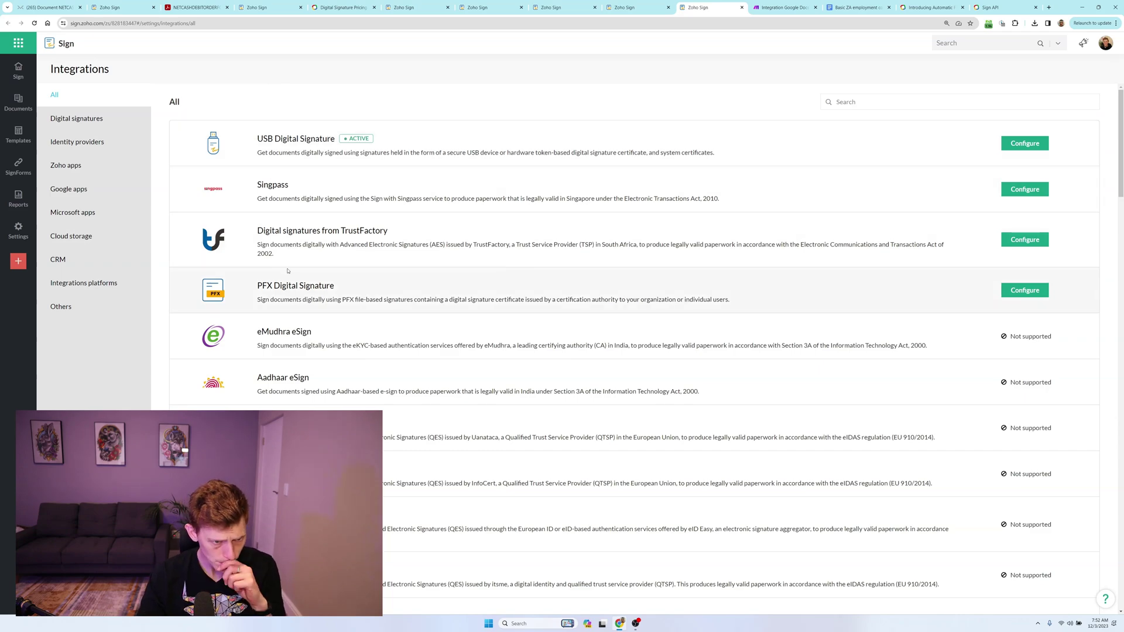
scroll(288, 273, "down", 20)
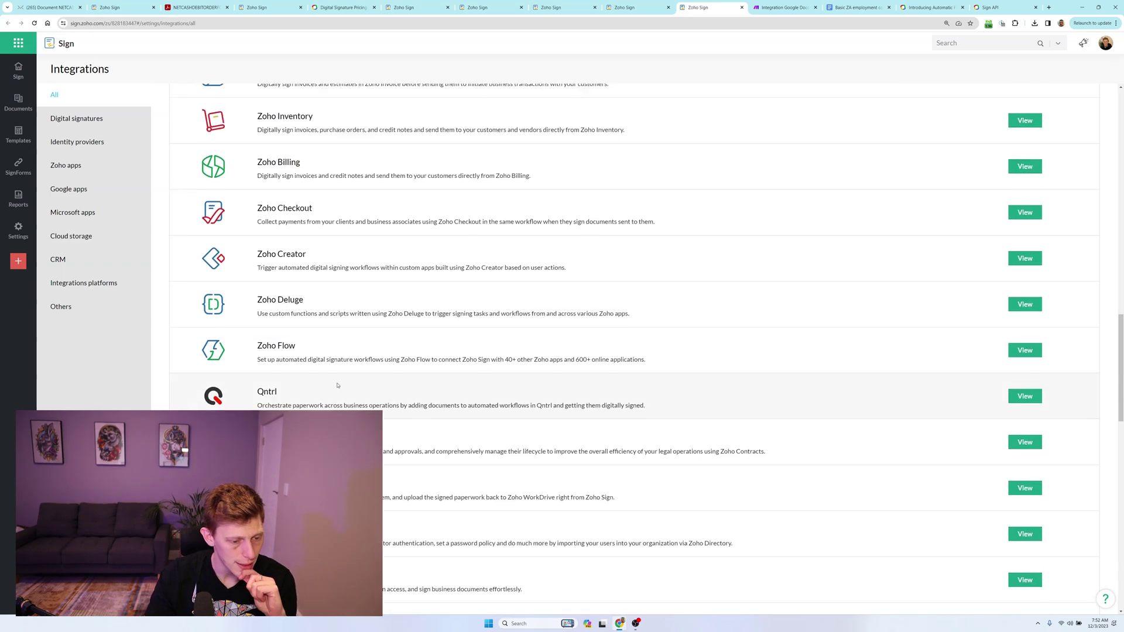
scroll(344, 382, "down", 6)
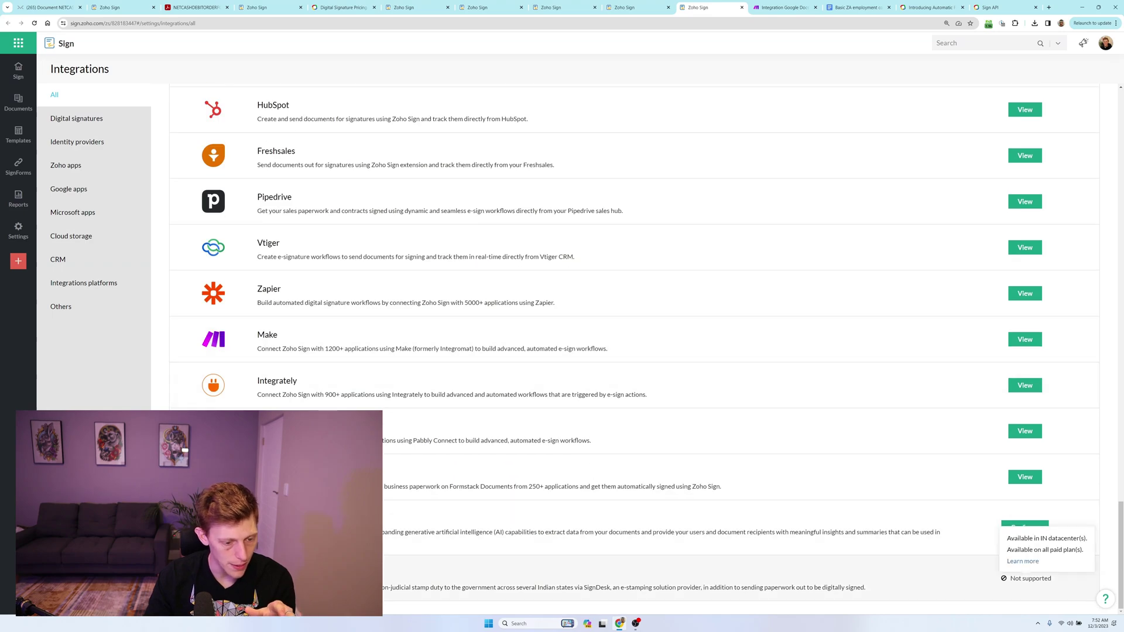
scroll(1004, 533, "up", 6)
scroll(1004, 351, "up", 15)
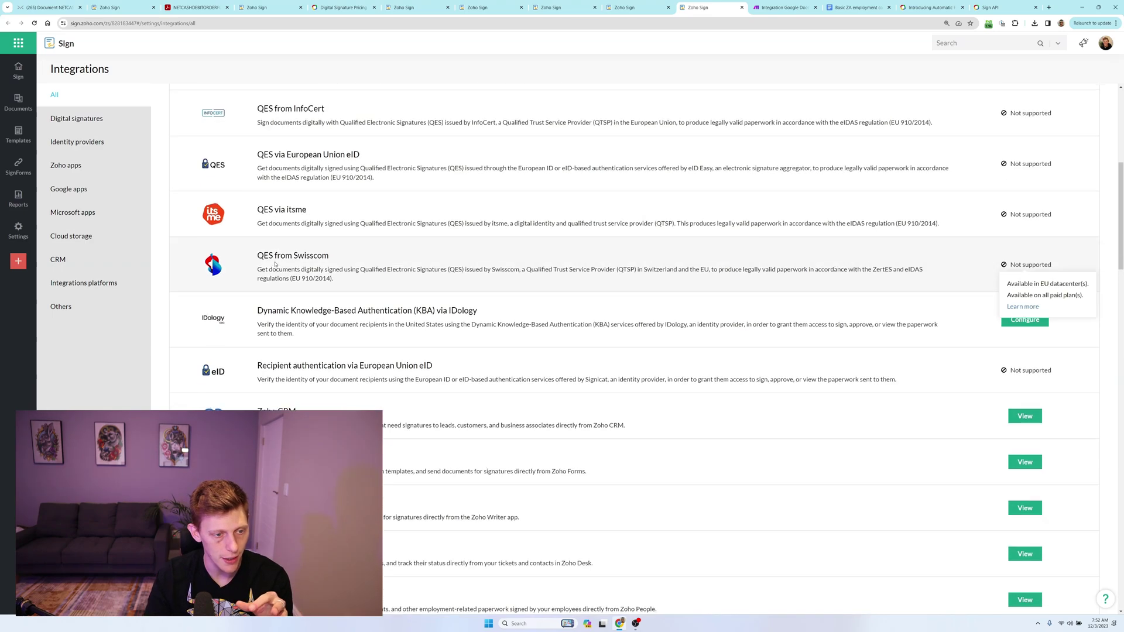
scroll(354, 355, "up", 3)
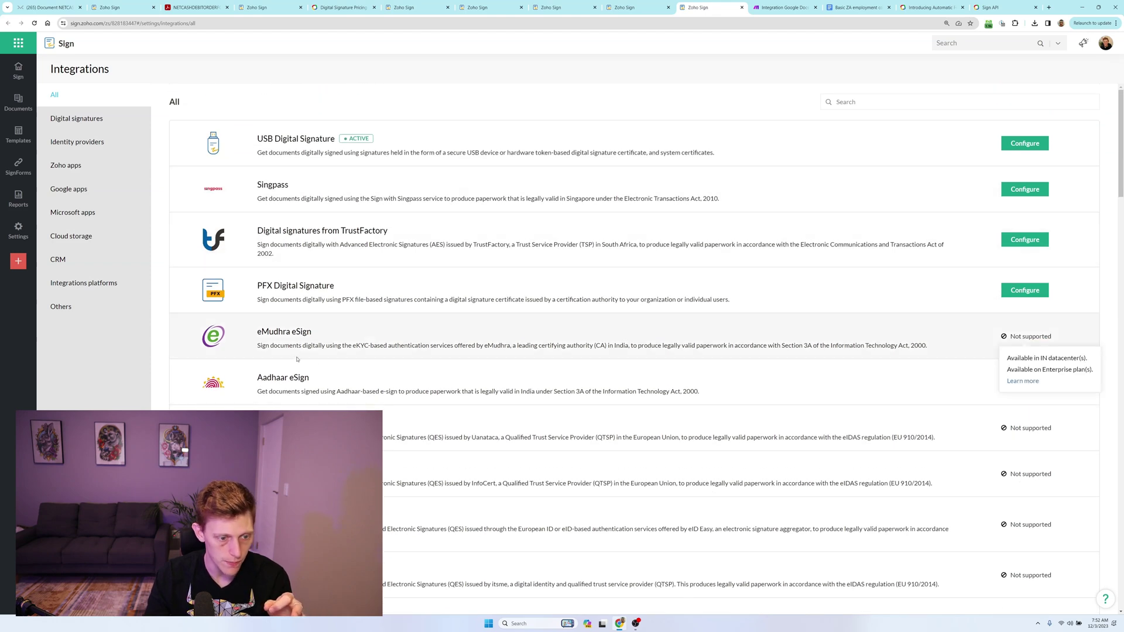
scroll(297, 352, "down", 4)
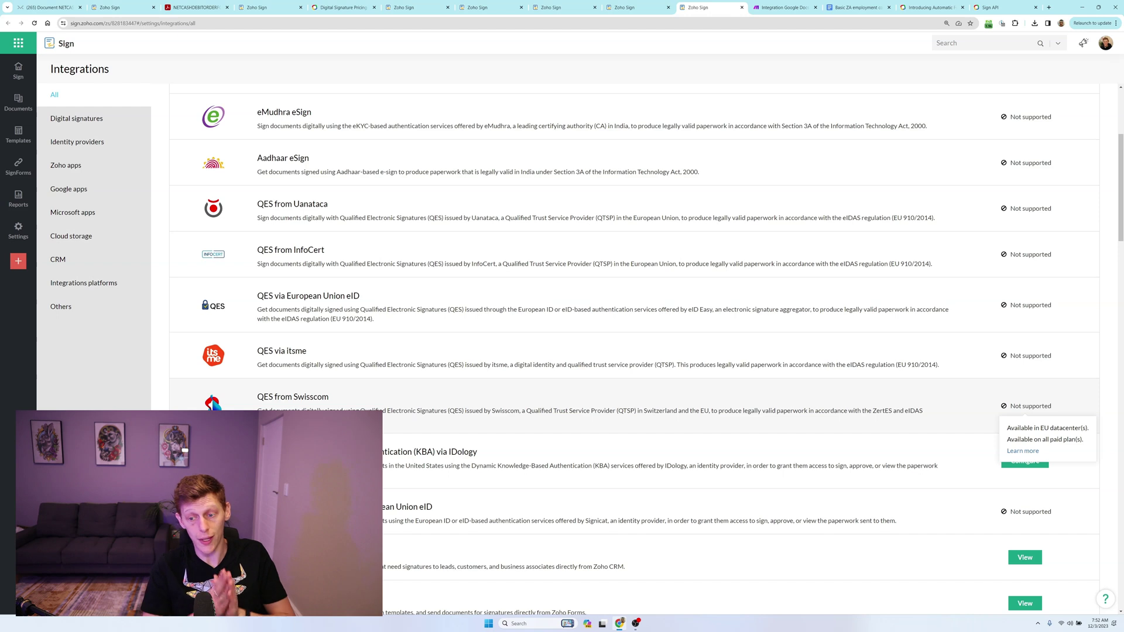
Check which digital signature integrations are supported, then show the Make 'Integration Google Docs' scenario.
scroll(275, 390, "down", 1)
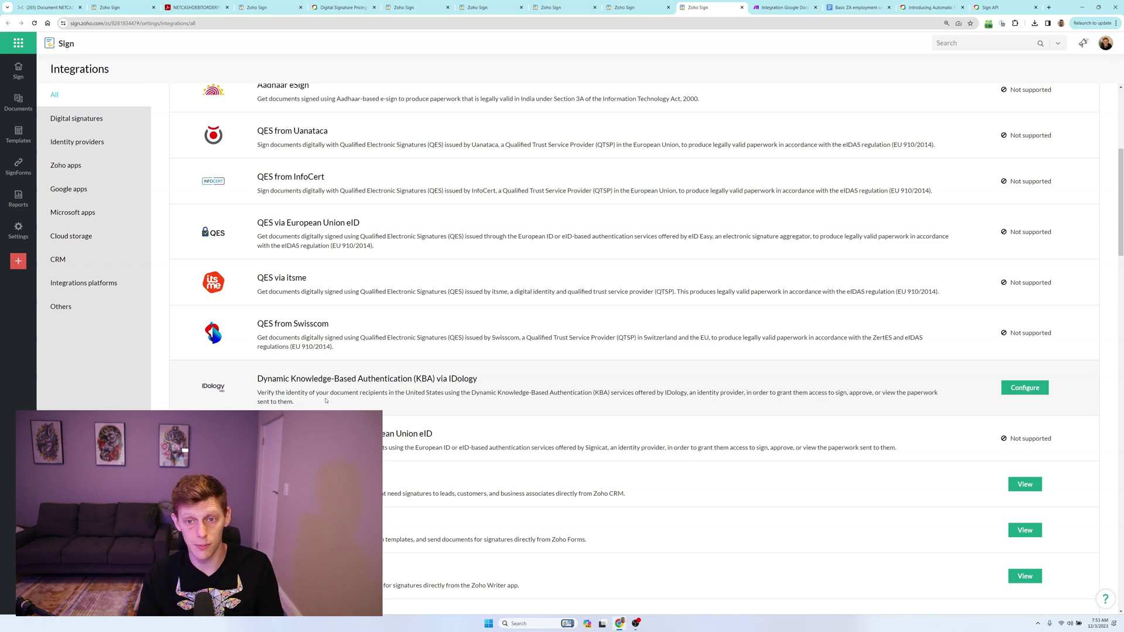
mouse_move(1004, 183)
scroll(626, 173, "up", 5)
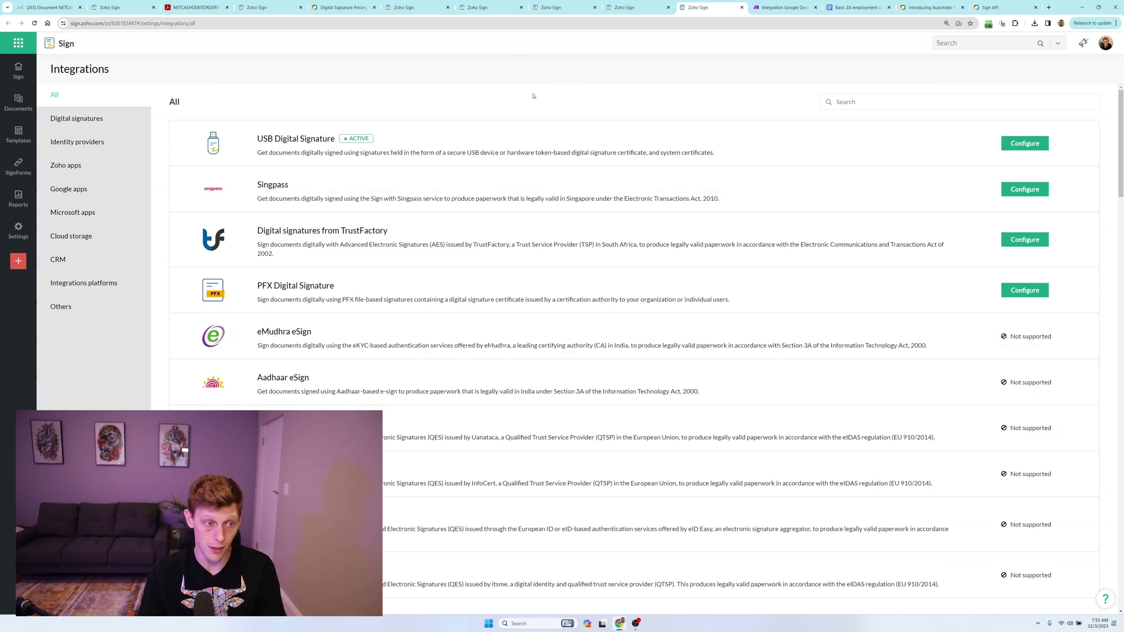
left_click(770, 6)
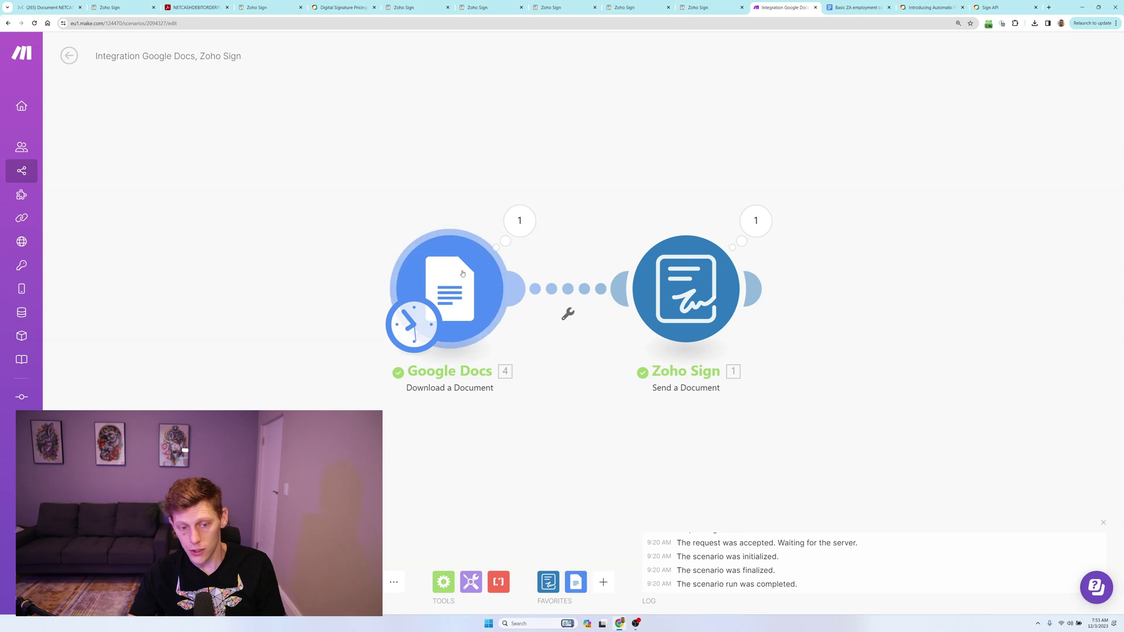
Inspect the Recipient1 text tags in the Basic ZA employment contract Test, selecting the Employee Full Name tag.
left_click(858, 7)
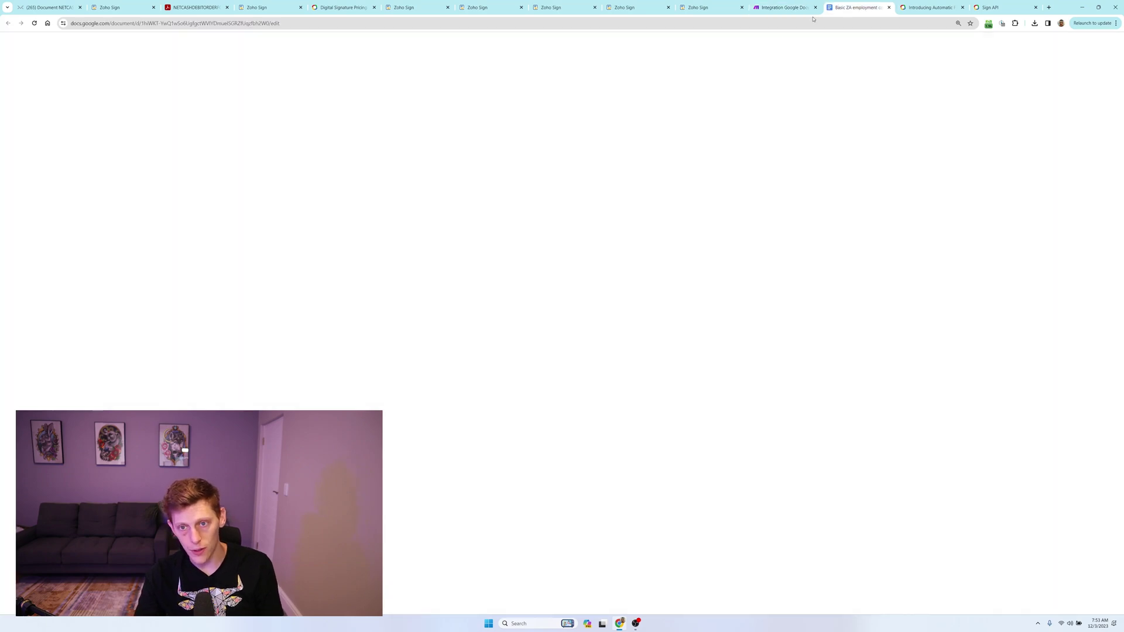
scroll(466, 318, "down", 3)
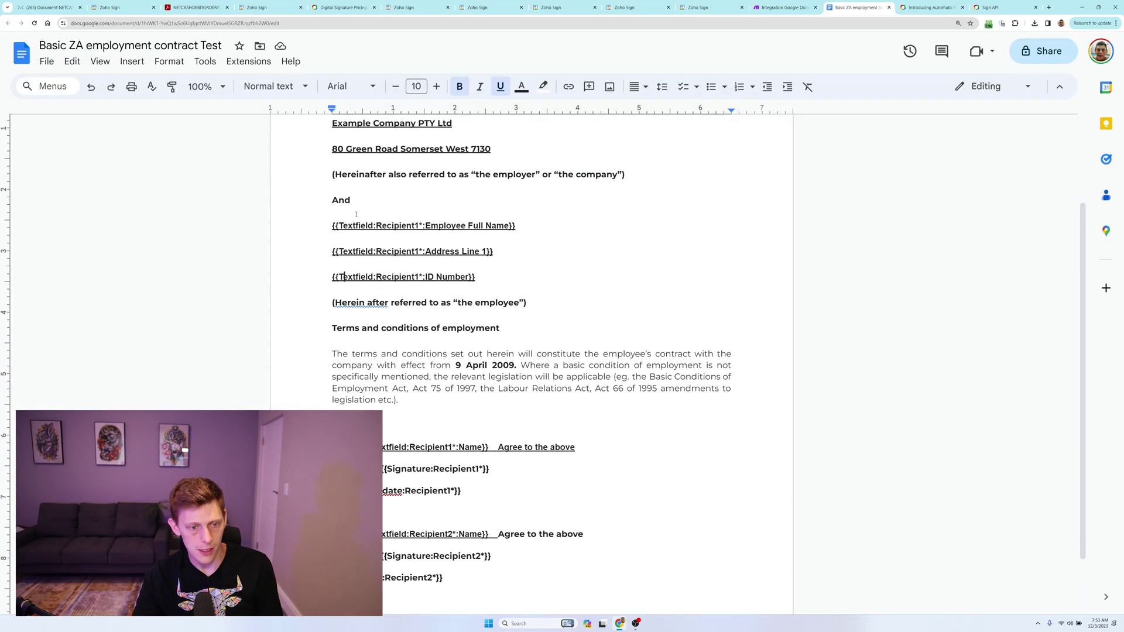
scroll(357, 230, "up", 3)
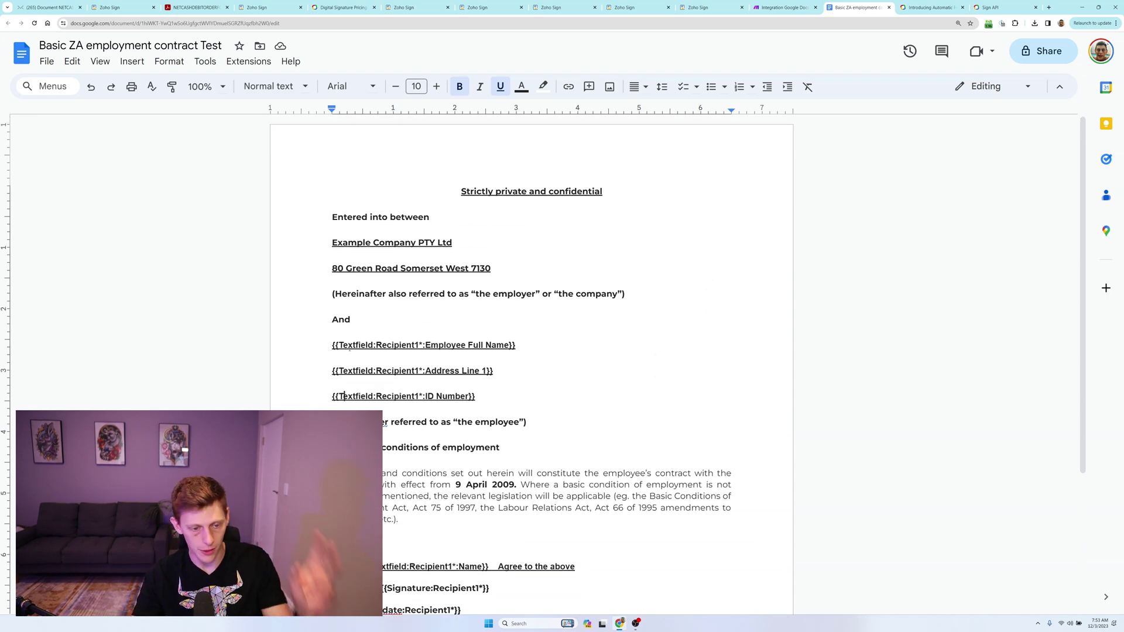
left_click_drag(332, 345, 509, 353)
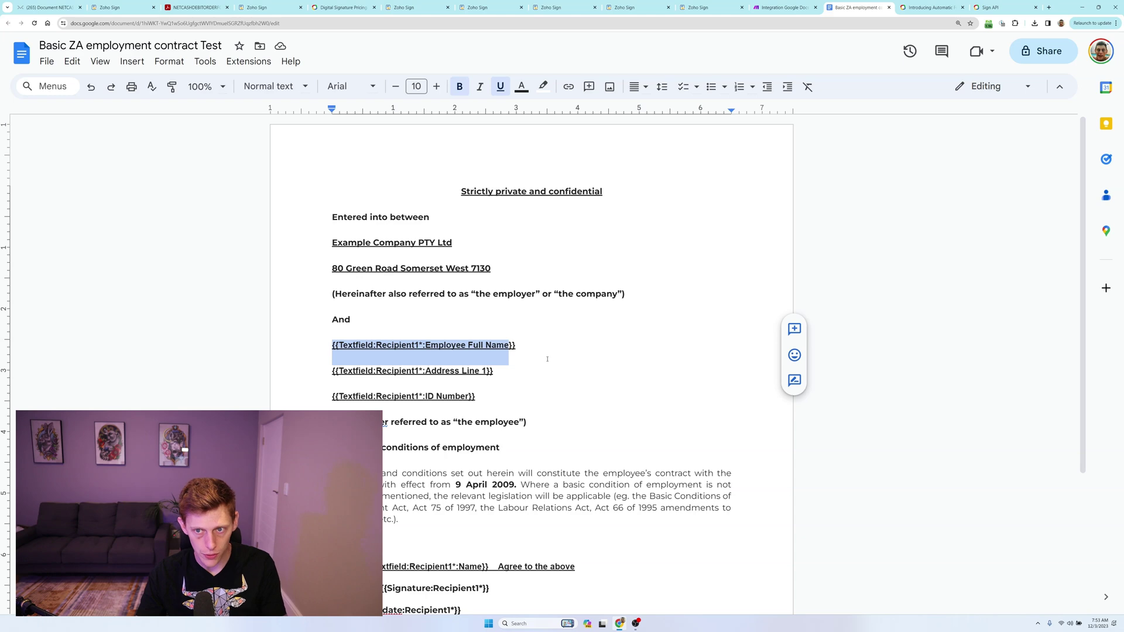
Move to the Zoho help article's table of supported text tag formats.
key("ctrl+Tab")
scroll(358, 293, "down", 3)
left_click_drag(181, 287, 212, 287)
Highlight the Textfield, Jobtitle, Initial and Signdate example tags and the Recipient3 numbering.
triple_click(195, 287)
triple_click(193, 305)
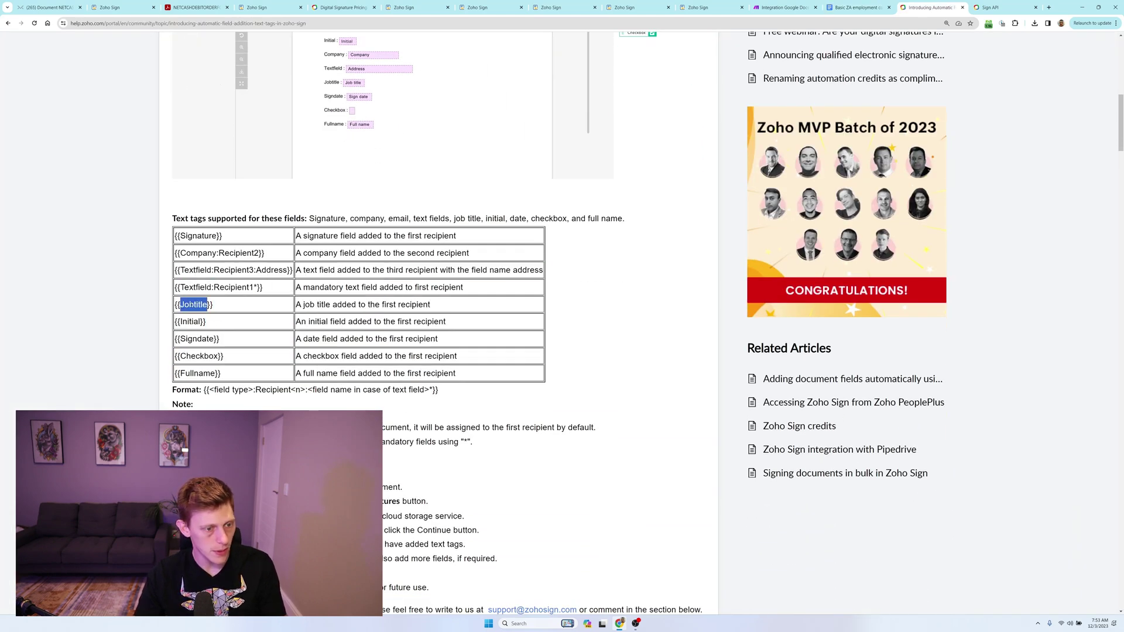
double_click(190, 321)
triple_click(197, 338)
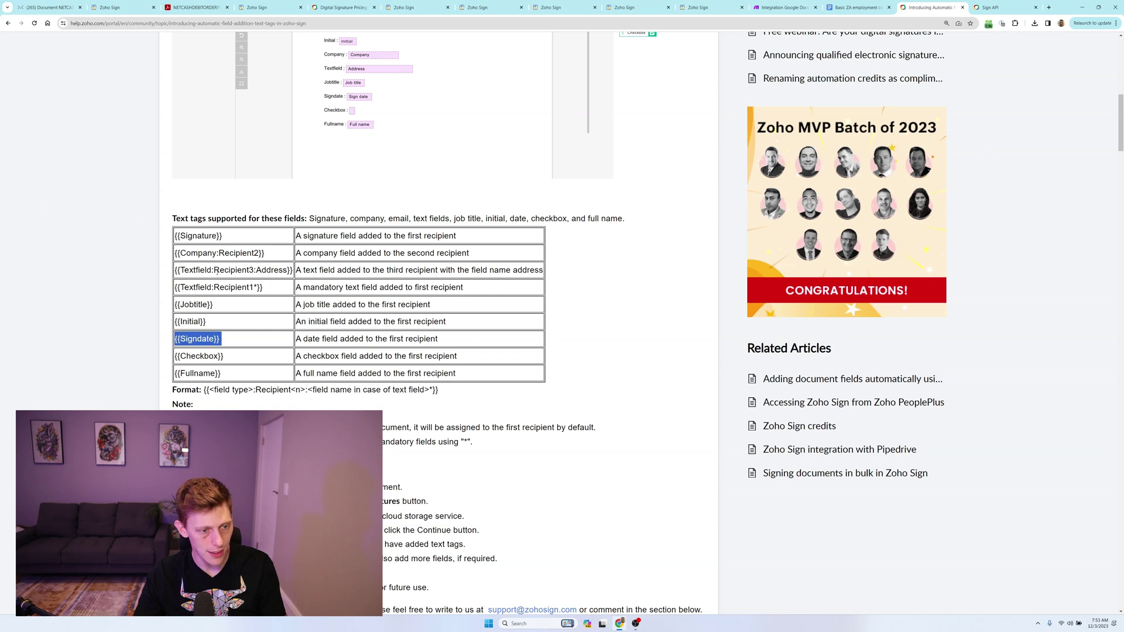
left_click(246, 271)
left_click_drag(253, 271, 212, 271)
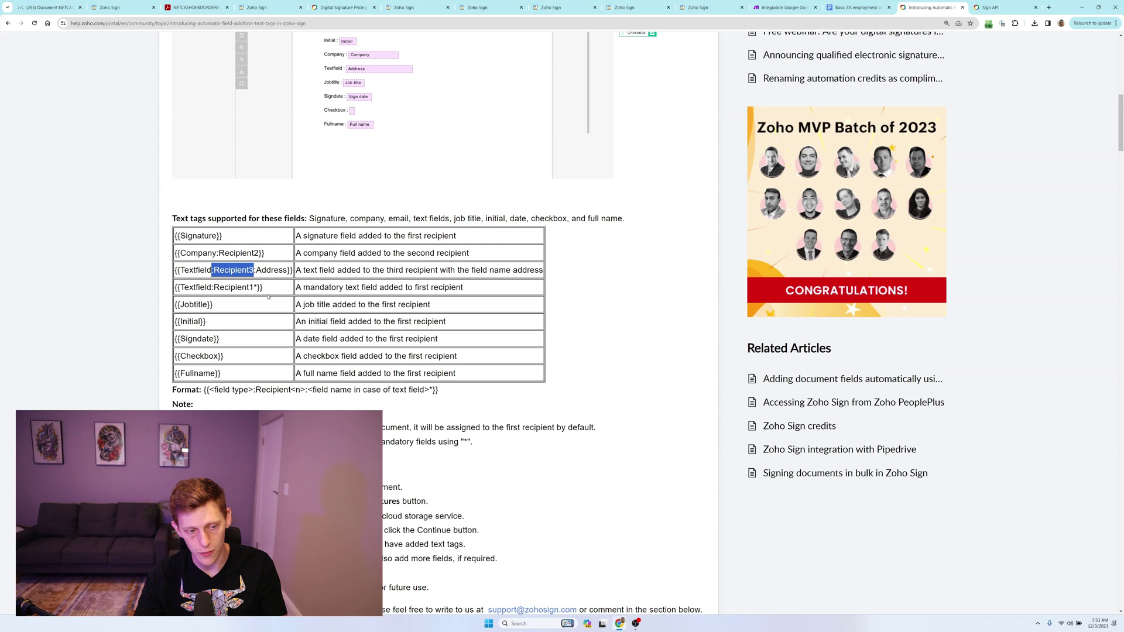
In Make, review the Zoho Sign Send a Document settings, then list Zoho Sign's modules including Download Document.
key("ctrl+shift+Tab")
key("ctrl+shift+Tab")
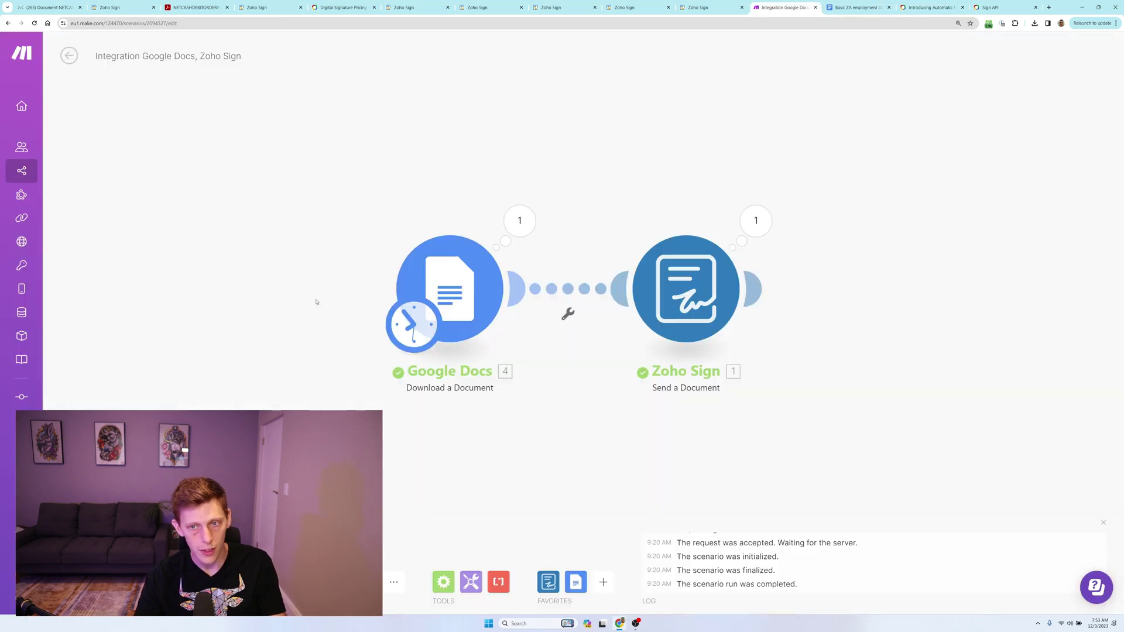
left_click(707, 293)
key("Escape")
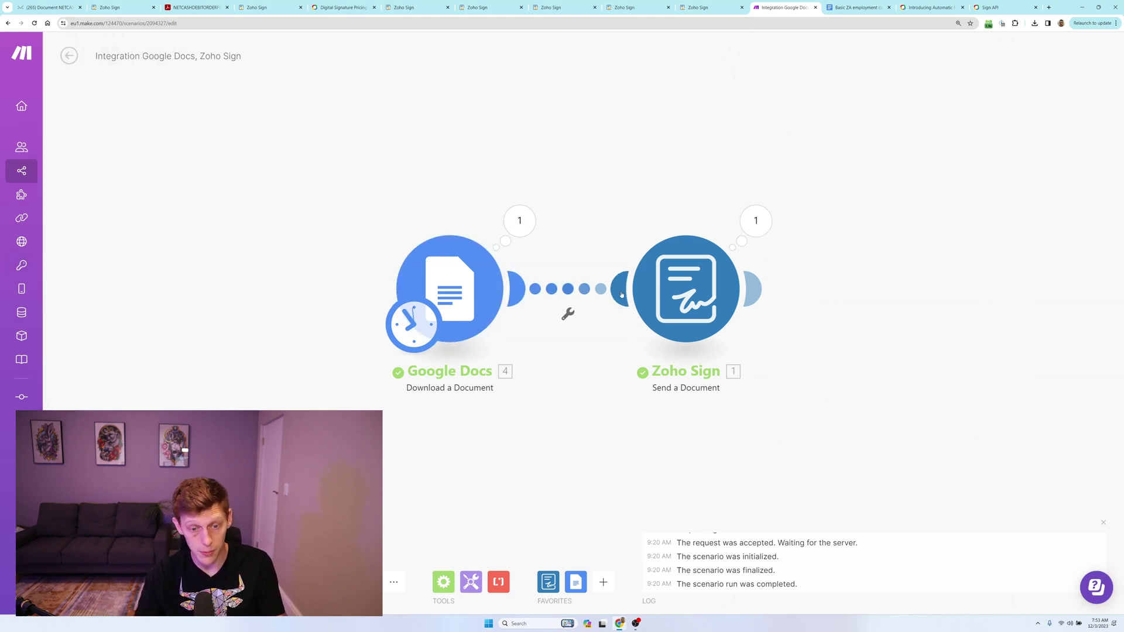
left_click(677, 323)
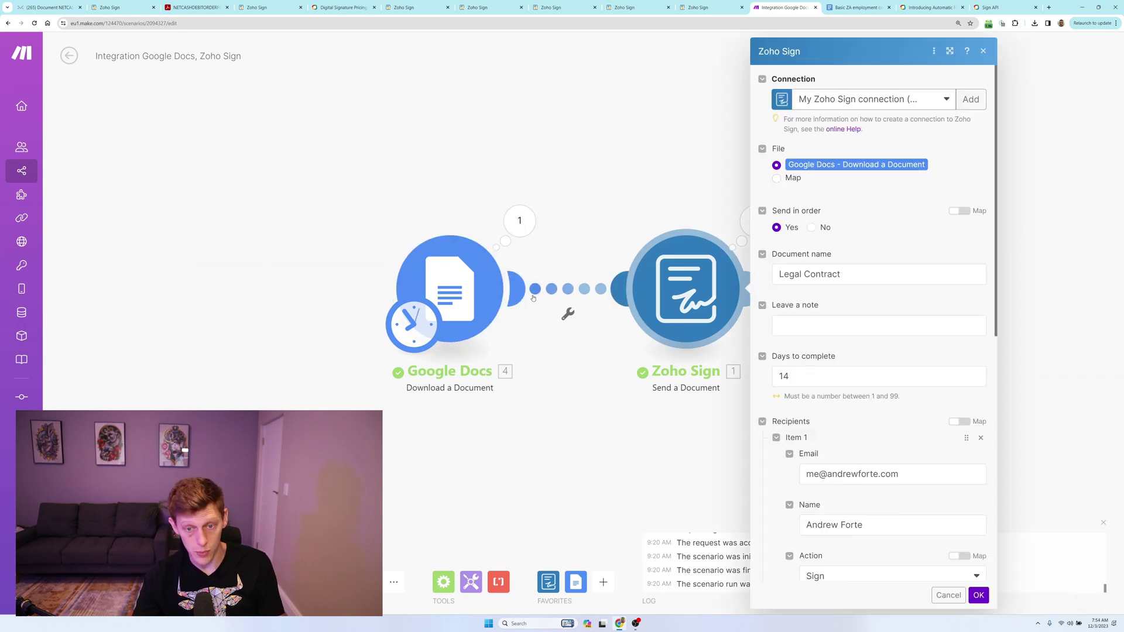
scroll(847, 227, "down", 3)
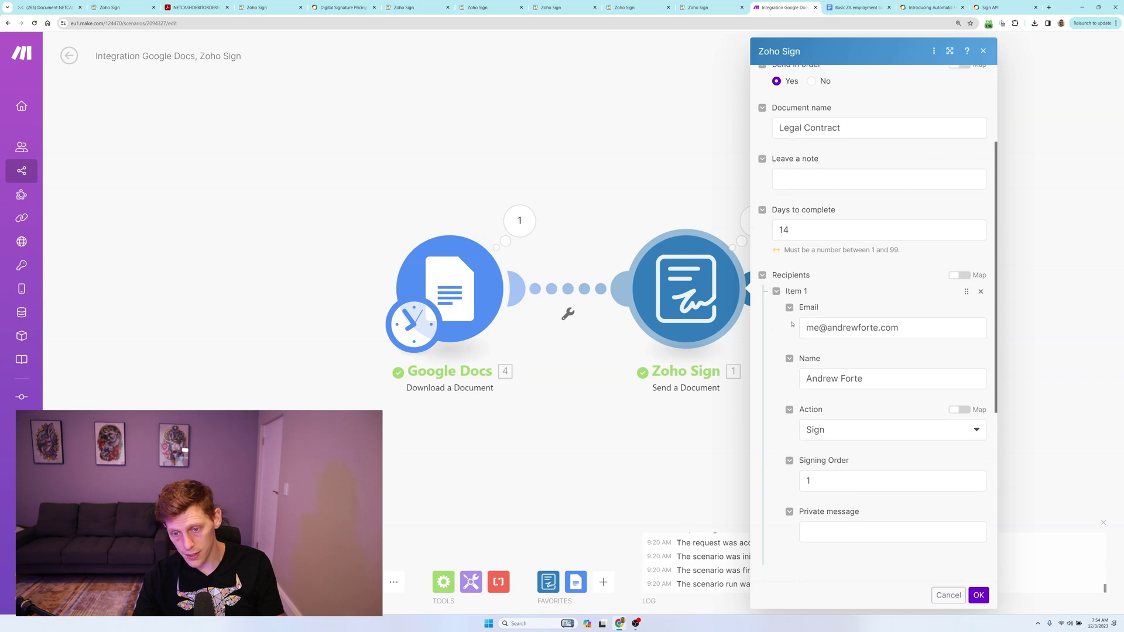
scroll(863, 382, "down", 5)
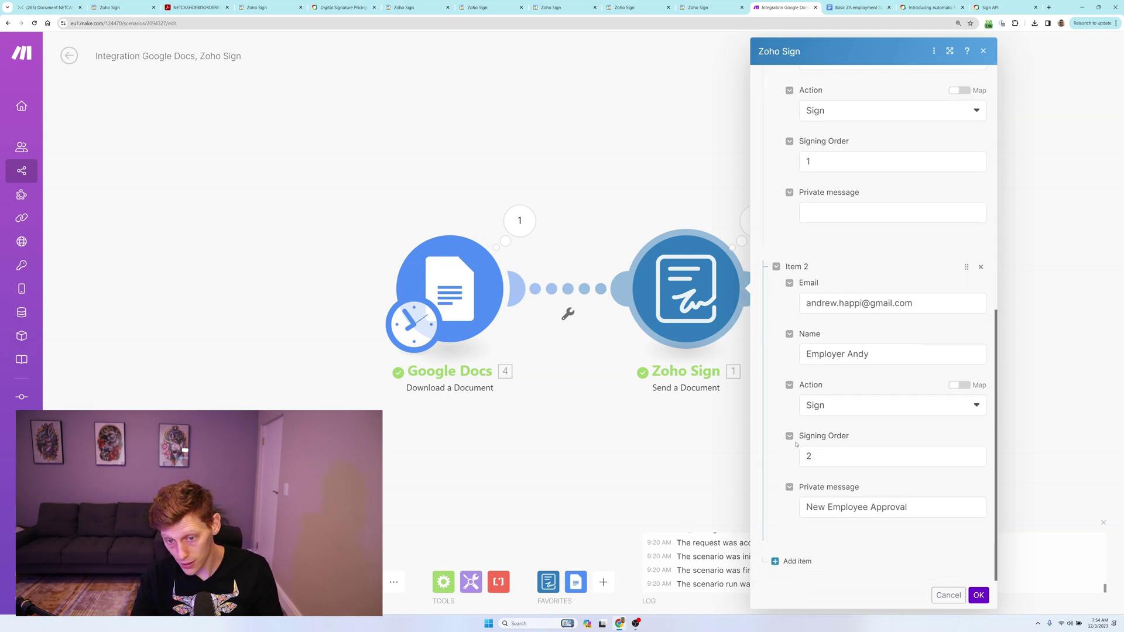
left_click(658, 441)
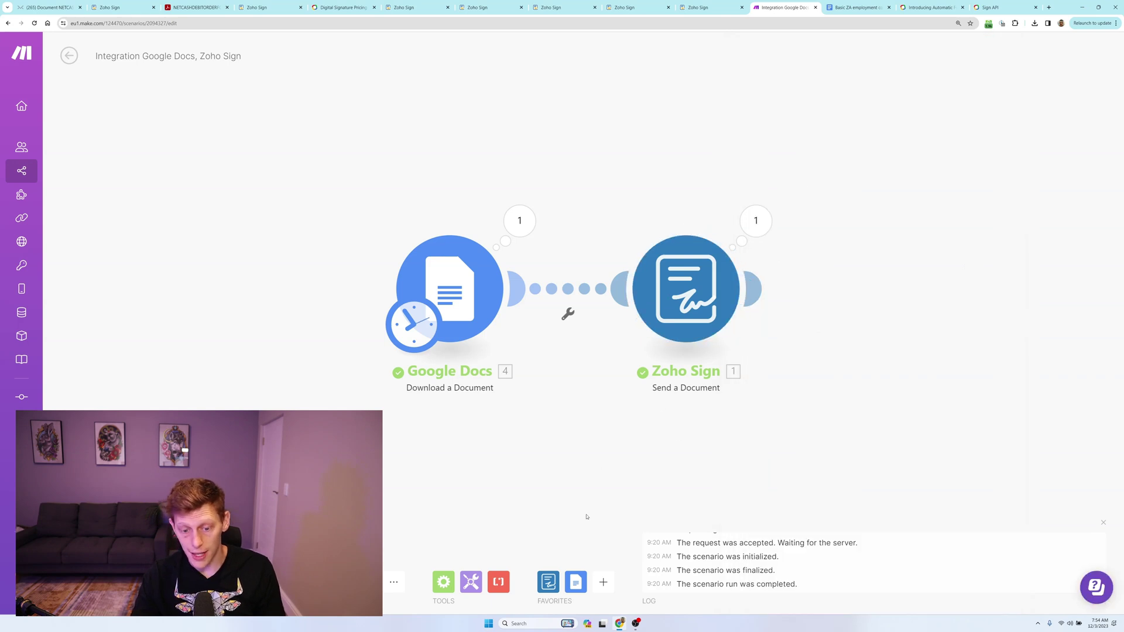
left_click(548, 582)
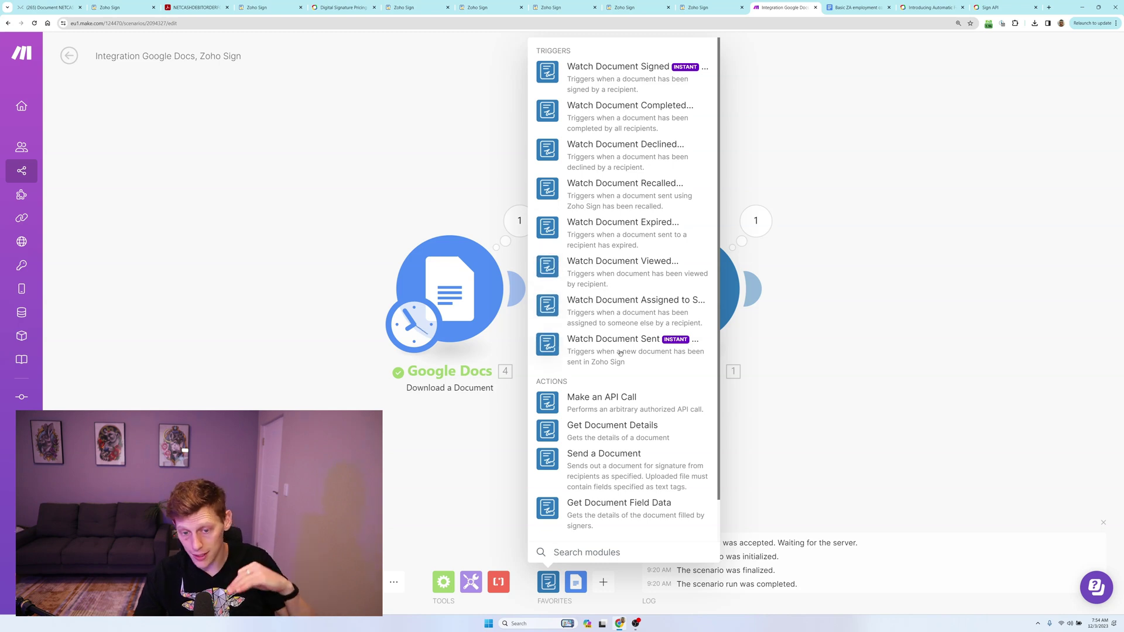
scroll(602, 317, "down", 1)
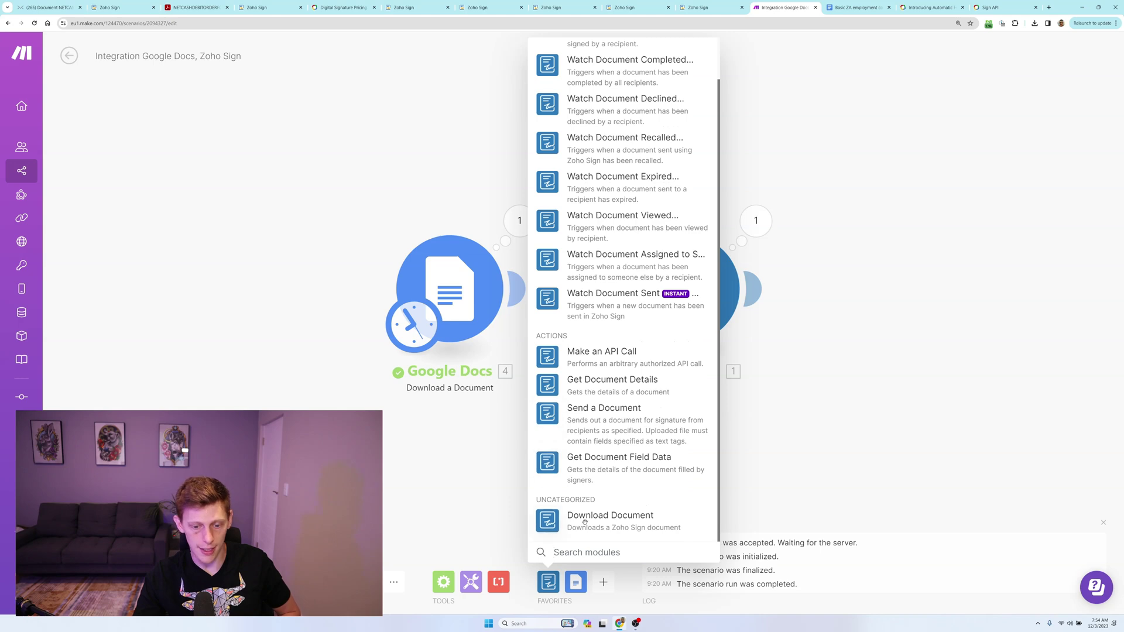
Show the Sign API page's request URL and Curl sample, and expand the Conversion API section.
left_click(991, 7)
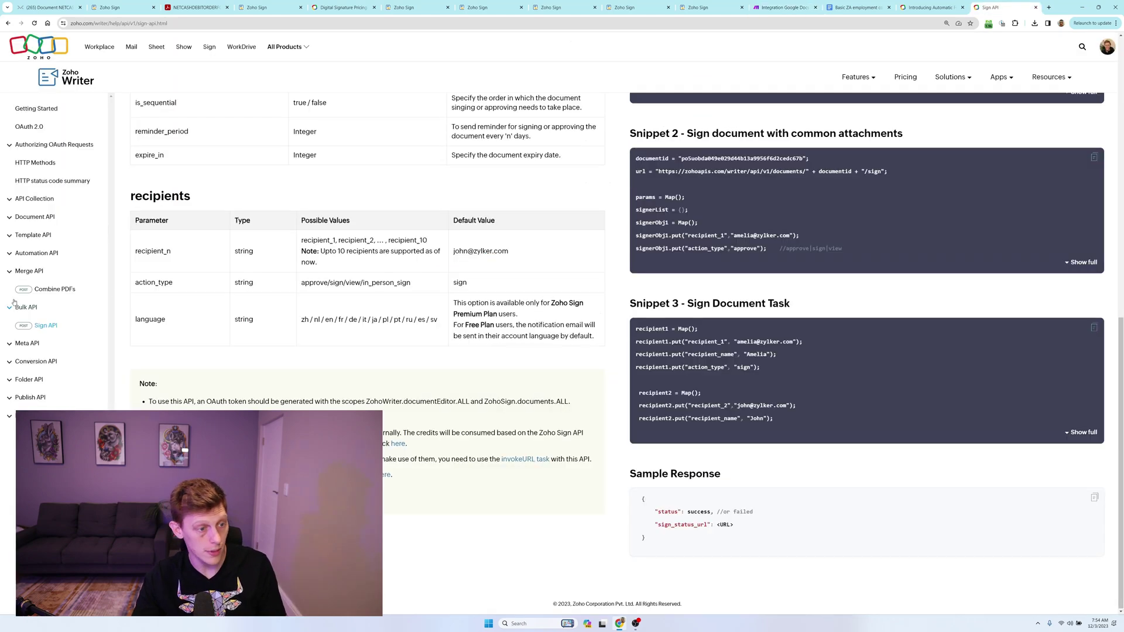
scroll(59, 174, "up", 10)
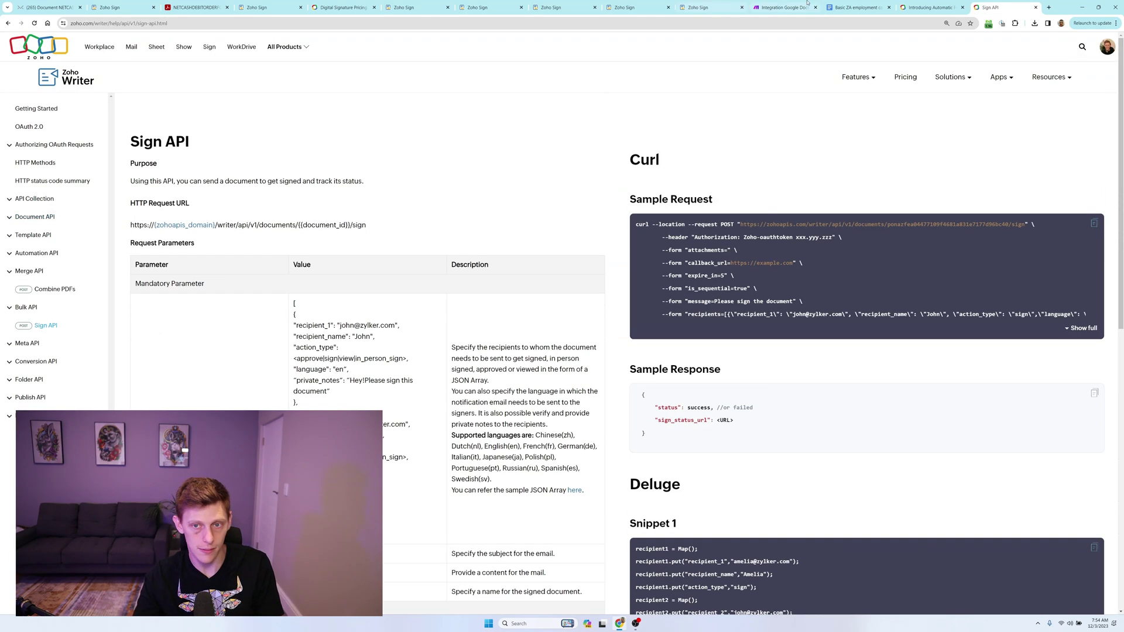
left_click(10, 365)
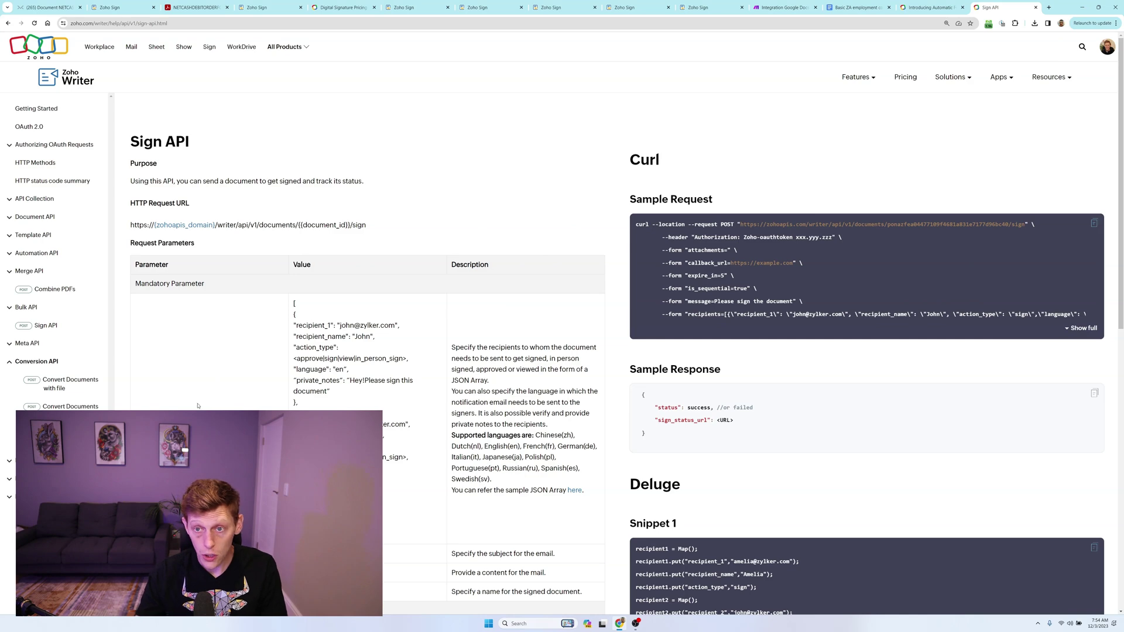
Switch back to the Make Google Docs–Zoho Sign scenario and dismiss the Zoho Sign module picker.
key("ctrl+shift+Tab")
key("ctrl+shift+Tab")
key("ctrl+shift+Tab")
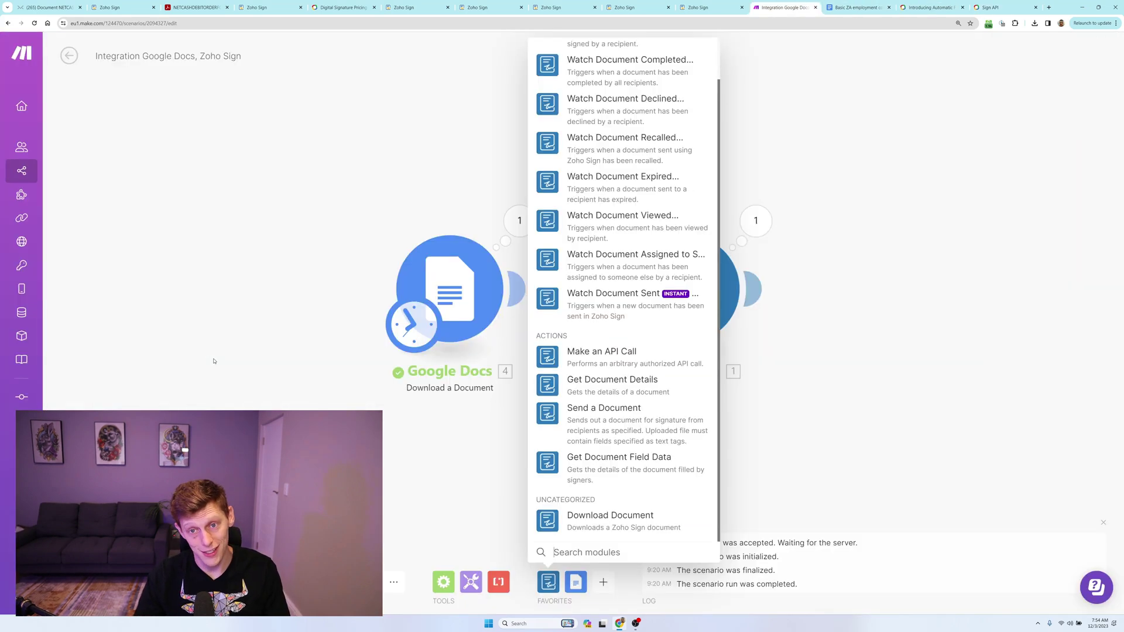
left_click(221, 217)
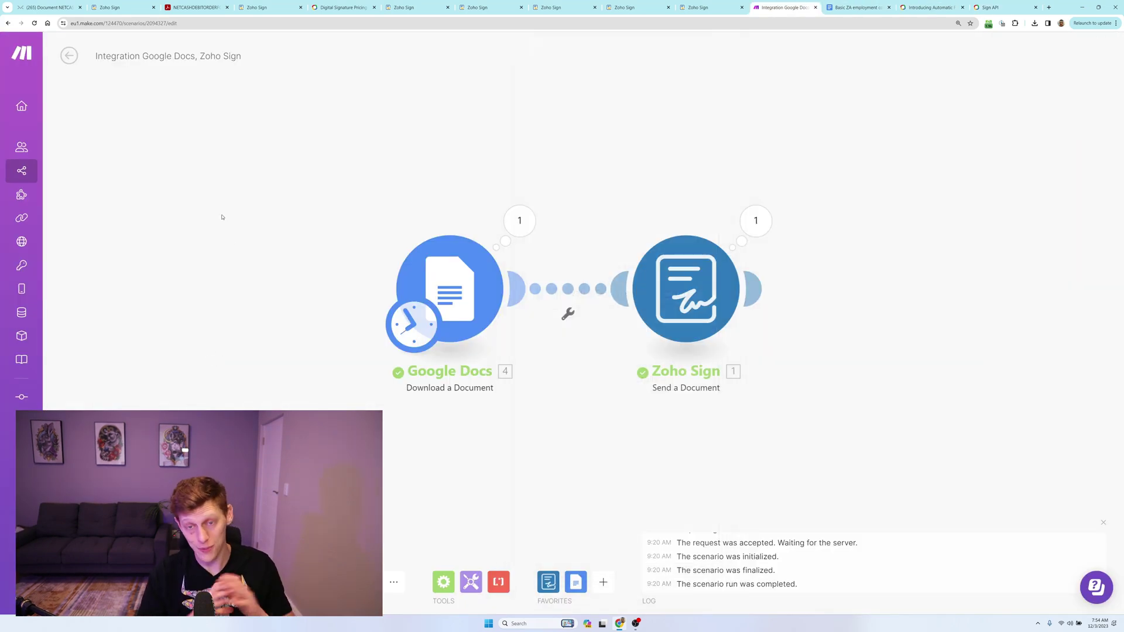